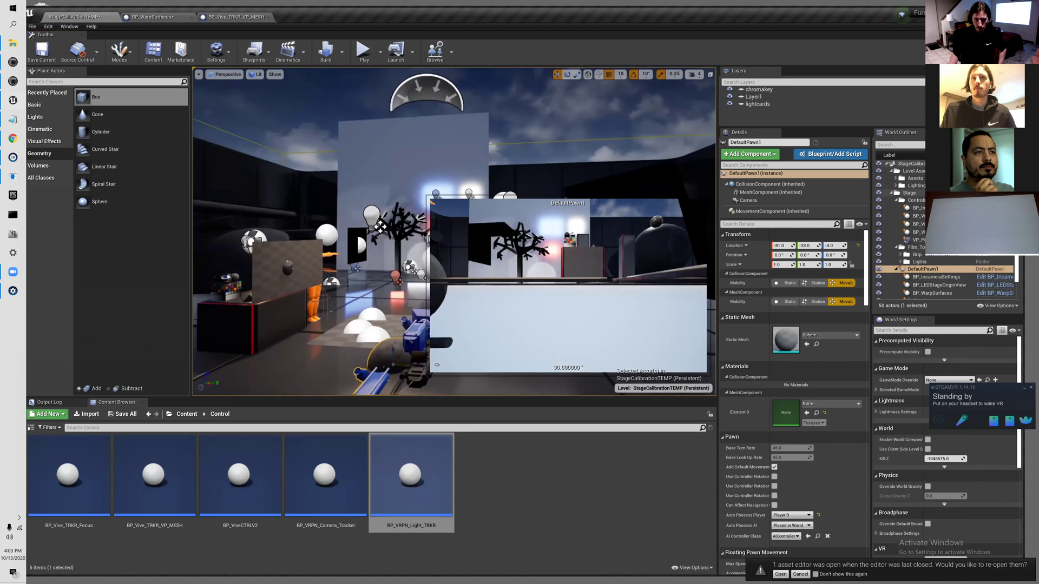
Enlarge the level viewport and open the BP_WarpSurfaces blueprint for editing.
{"action": "left_click_drag", "start_coordinate": [499, 399], "coordinate": [499, 503]}
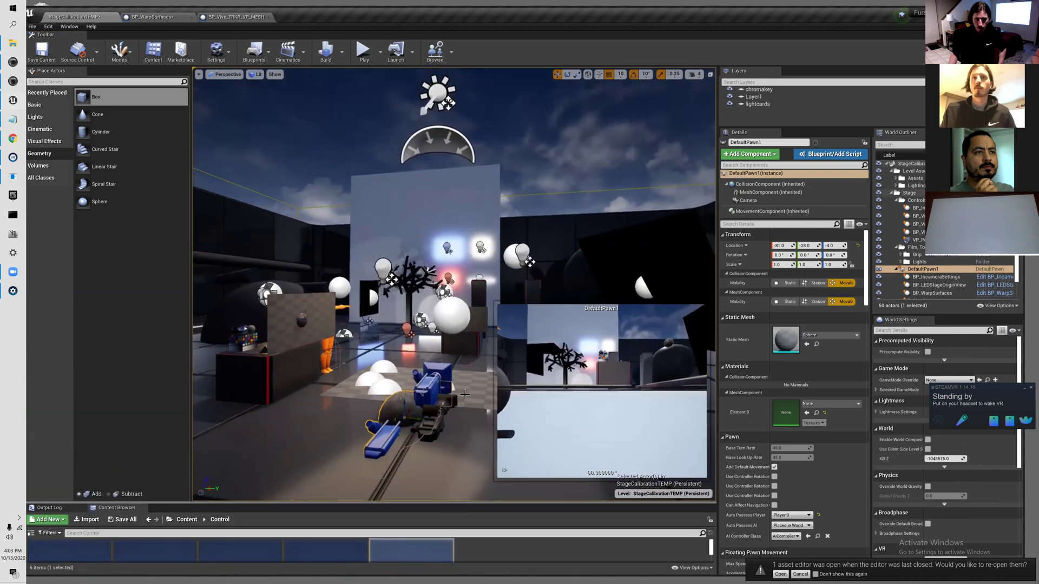
{"action": "left_click", "coordinate": [464, 395]}
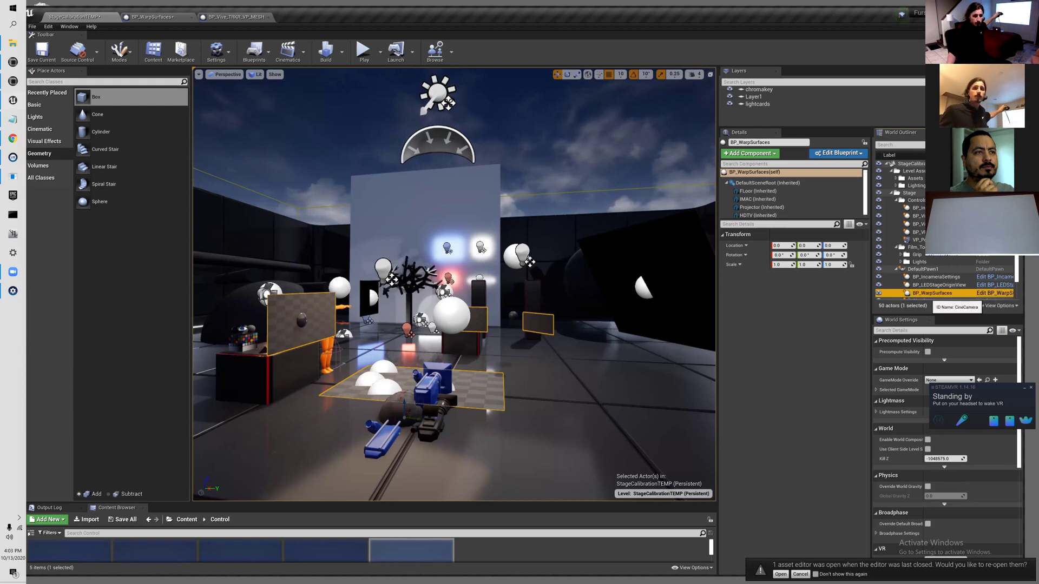
{"action": "left_click", "coordinate": [994, 294]}
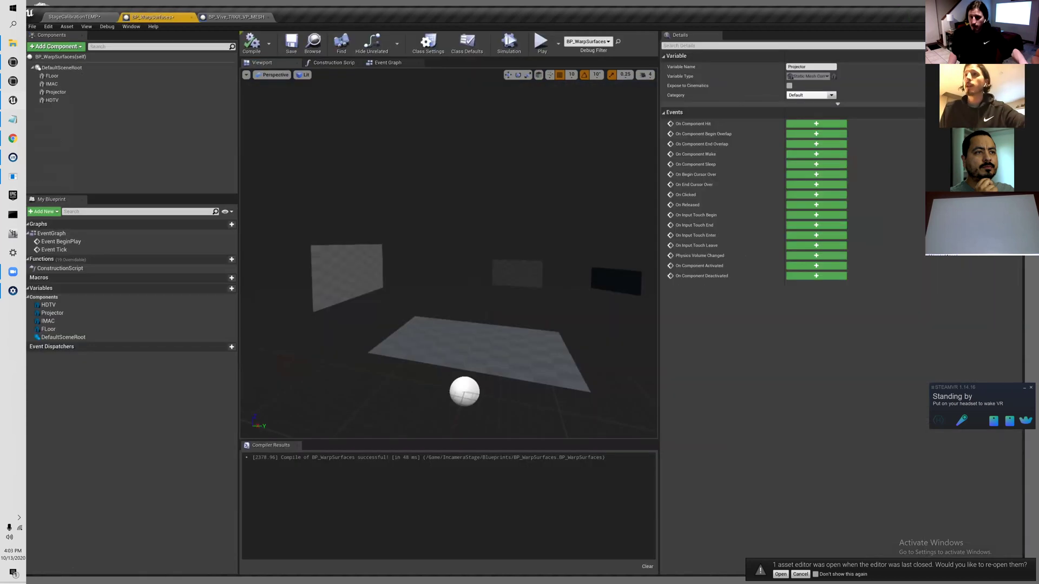
Select the Projector component and examine its location values and its placement relative to the other warp surfaces.
{"action": "left_click", "coordinate": [57, 92]}
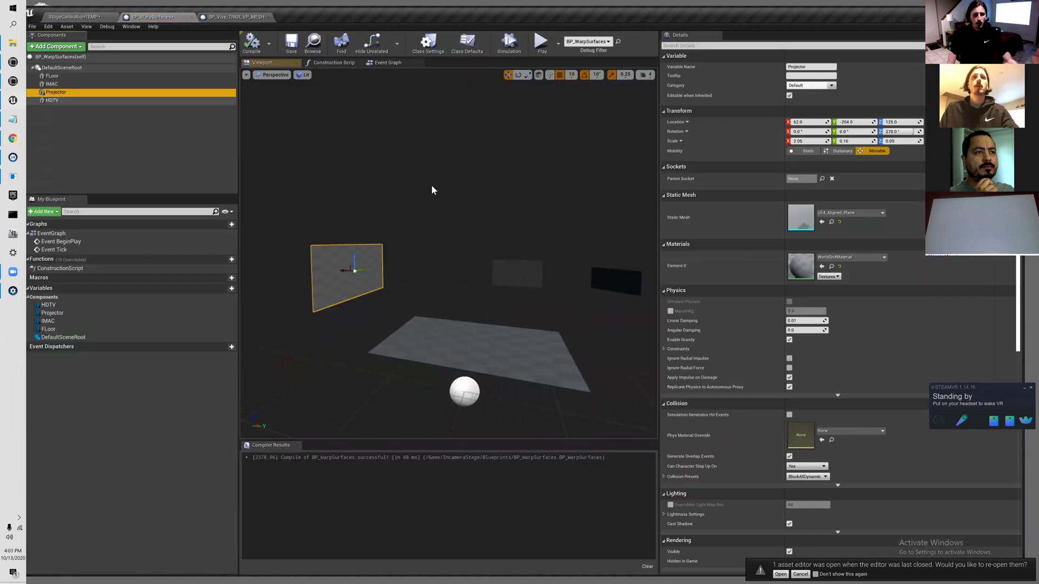
{"action": "left_click_drag", "start_coordinate": [859, 124], "coordinate": [859, 124]}
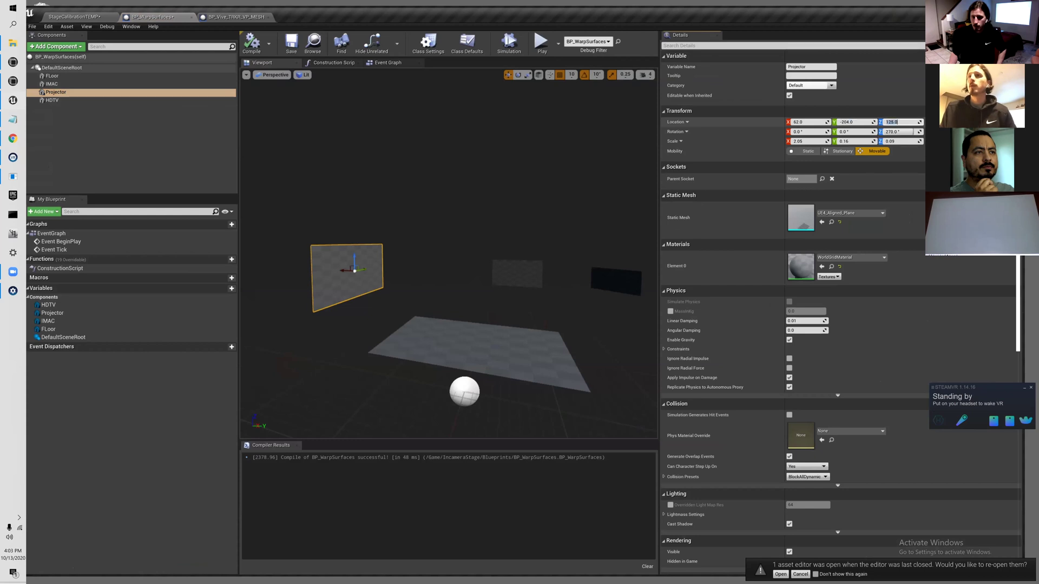
{"action": "left_click", "coordinate": [807, 123]}
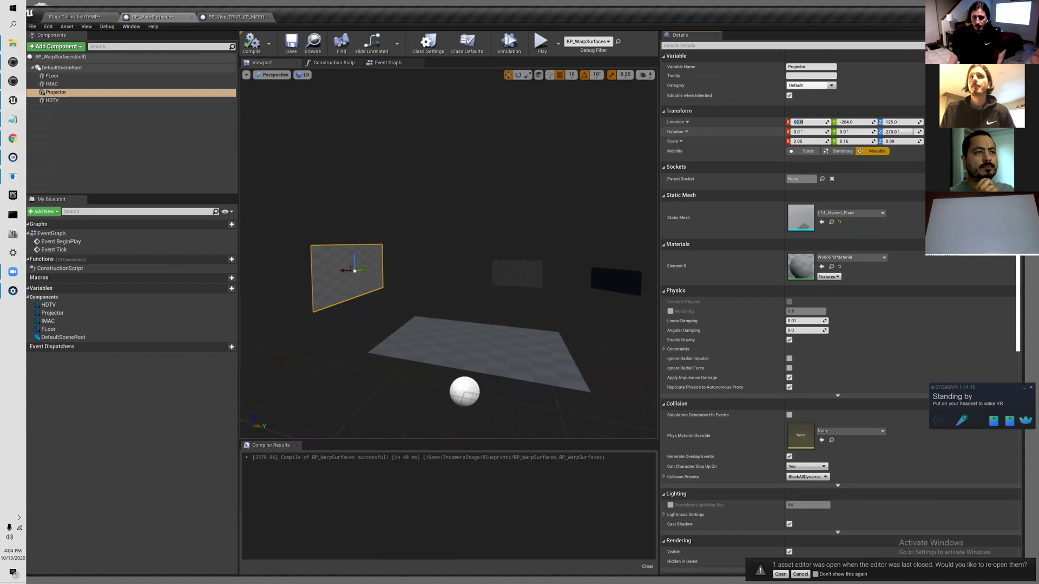
{"action": "mouse_move", "coordinate": [604, 281]}
{"action": "left_mouse_down"}
{"action": "mouse_move", "coordinate": [593, 260]}
{"action": "mouse_move", "coordinate": [637, 278]}
{"action": "mouse_move", "coordinate": [618, 284]}
{"action": "left_mouse_up"}
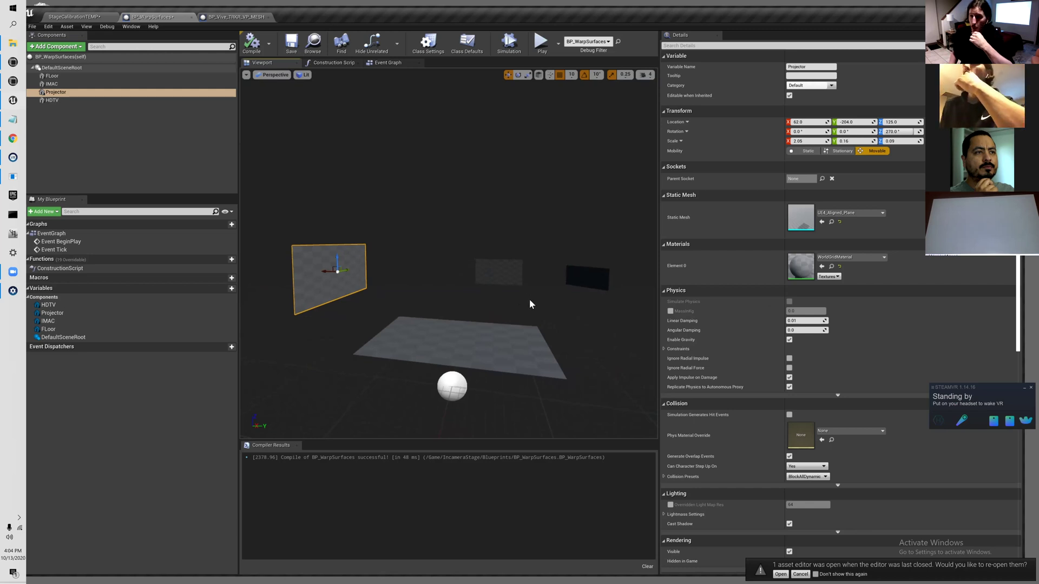
{"action": "left_click_drag", "start_coordinate": [338, 271], "coordinate": [336, 271]}
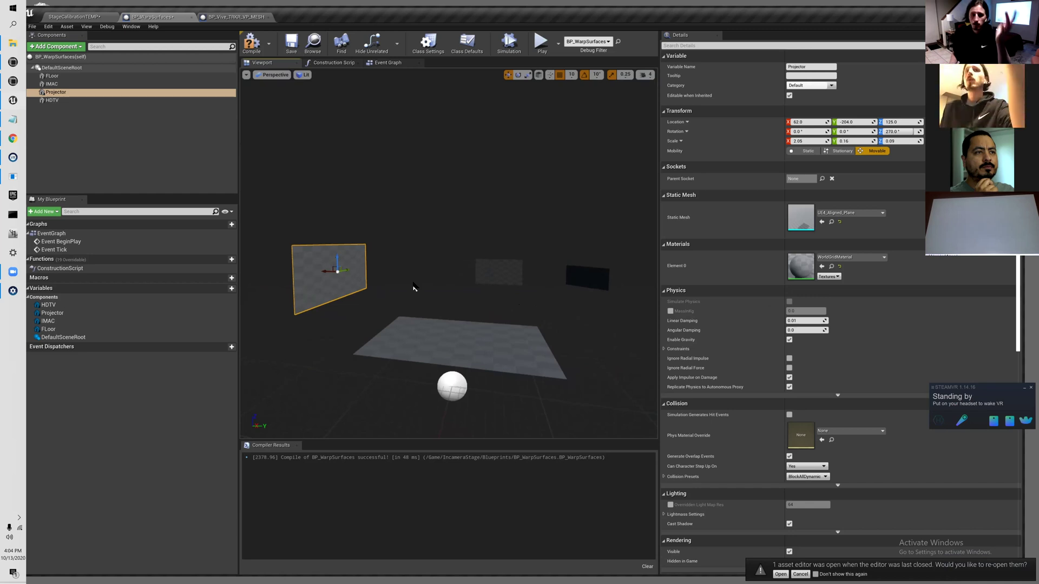
{"action": "scroll", "coordinate": [430, 297], "scroll_direction": "up", "scroll_amount": 2}
{"action": "scroll", "coordinate": [432, 303], "scroll_direction": "down", "scroll_amount": 4}
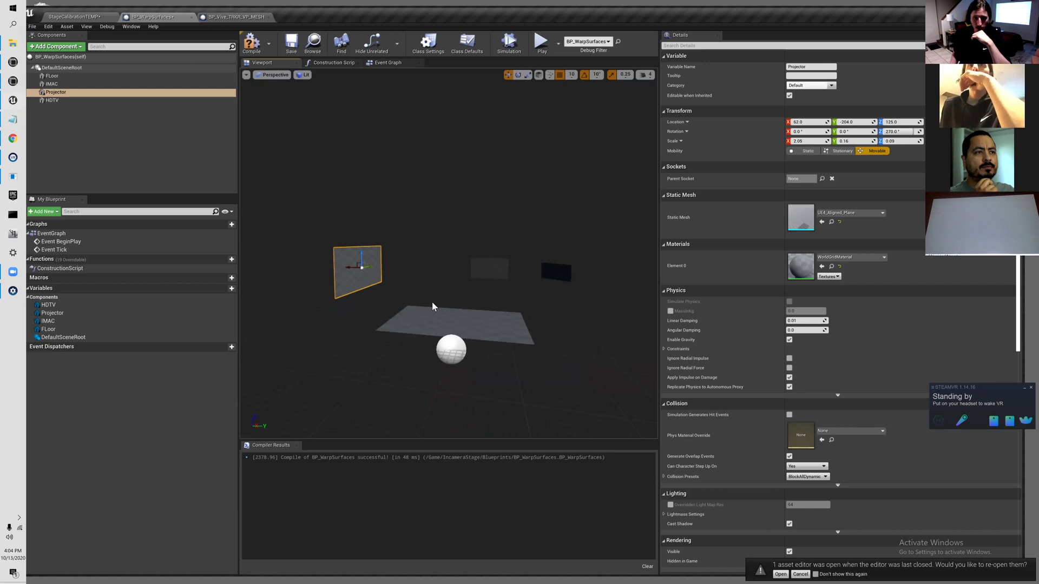
{"action": "scroll", "coordinate": [432, 306], "scroll_direction": "up", "scroll_amount": 2}
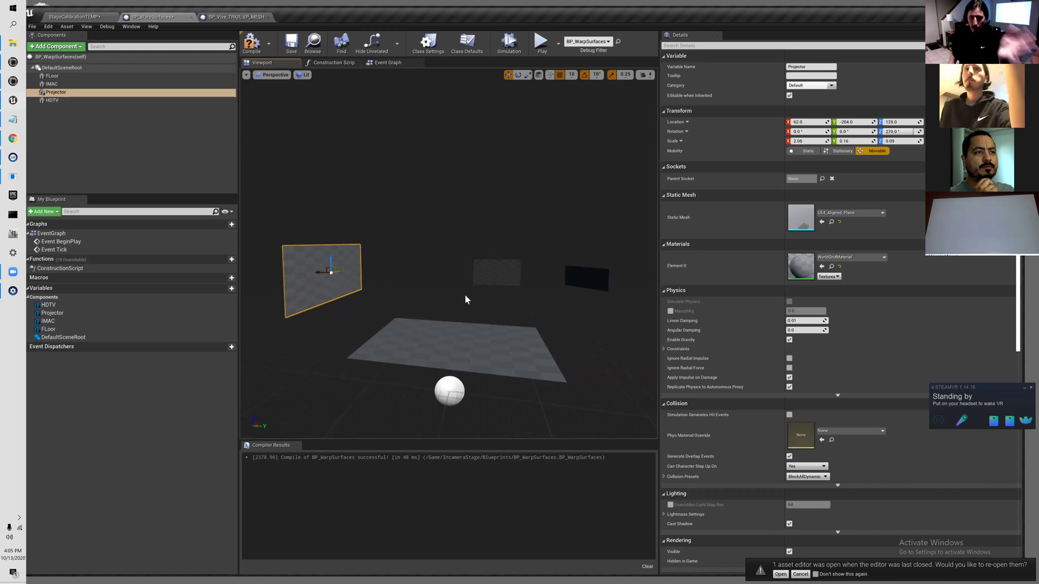
{"action": "right_click_drag", "start_coordinate": [468, 297], "coordinate": [452, 298]}
{"action": "mouse_move", "coordinate": [453, 297]}
{"action": "left_mouse_down"}
{"action": "mouse_move", "coordinate": [452, 281]}
{"action": "mouse_move", "coordinate": [473, 299]}
{"action": "mouse_move", "coordinate": [465, 302]}
{"action": "left_mouse_up"}
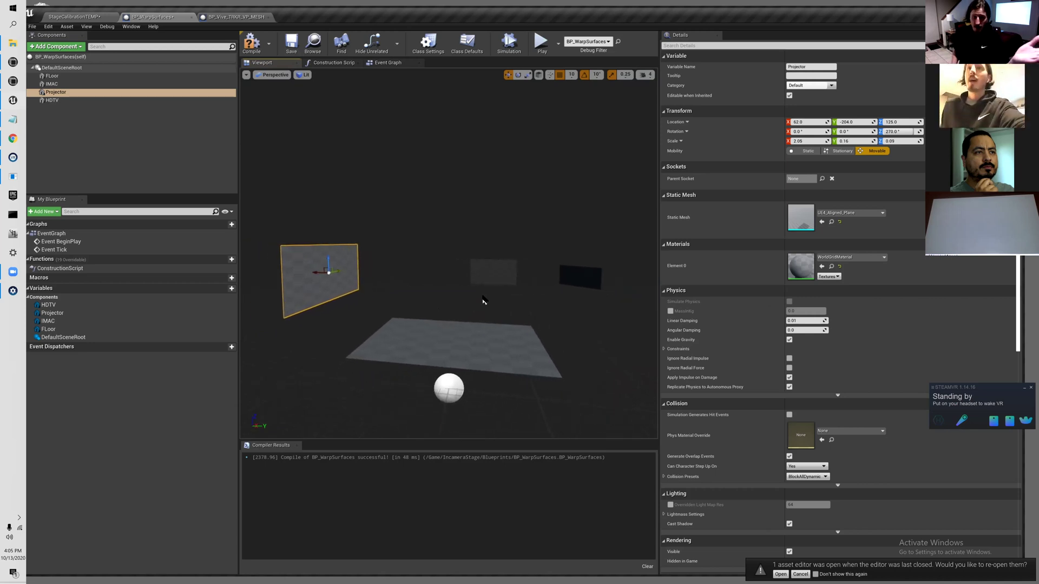
Inspect the scene root and the Projector, IMAC and HDTV surfaces one by one in the blueprint preview.
{"action": "left_click", "coordinate": [456, 384]}
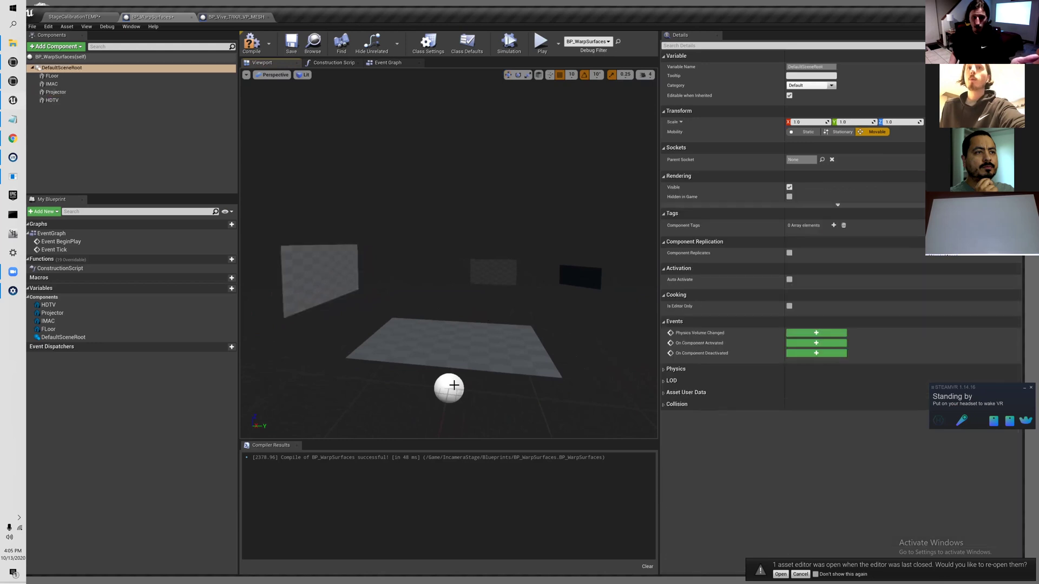
{"action": "left_click", "coordinate": [337, 279]}
{"action": "left_click", "coordinate": [480, 283]}
{"action": "left_click", "coordinate": [585, 284]}
{"action": "left_click", "coordinate": [491, 280]}
{"action": "left_click", "coordinate": [324, 273]}
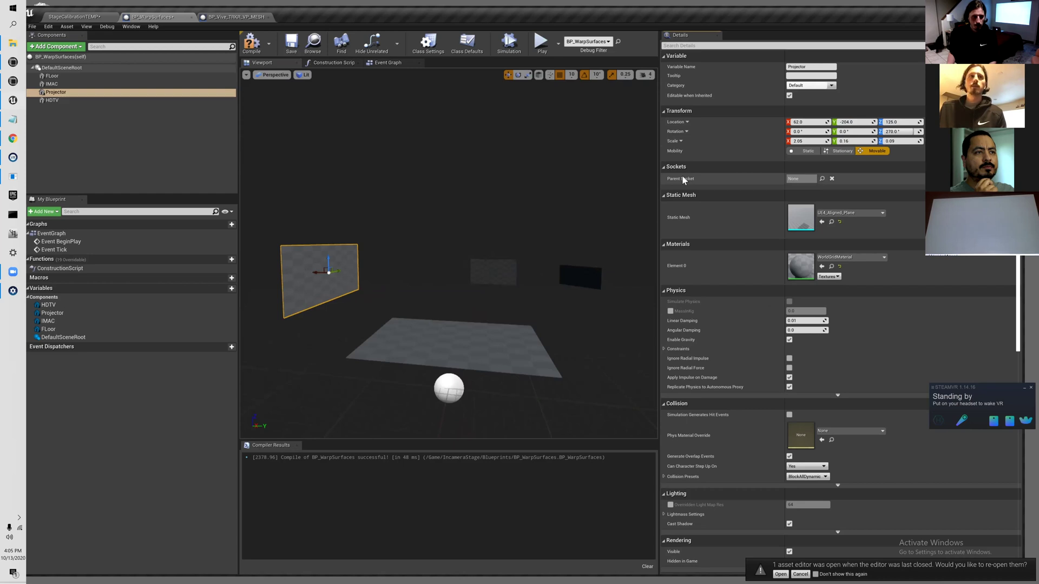
Compile and save BP_WarpSurfaces, and close the BP_Vive_TRKR_VP_MESH blueprint to return to the StageCalibrationTEMP level.
{"action": "left_click", "coordinate": [251, 40]}
{"action": "left_click", "coordinate": [291, 43]}
{"action": "left_click", "coordinate": [240, 17]}
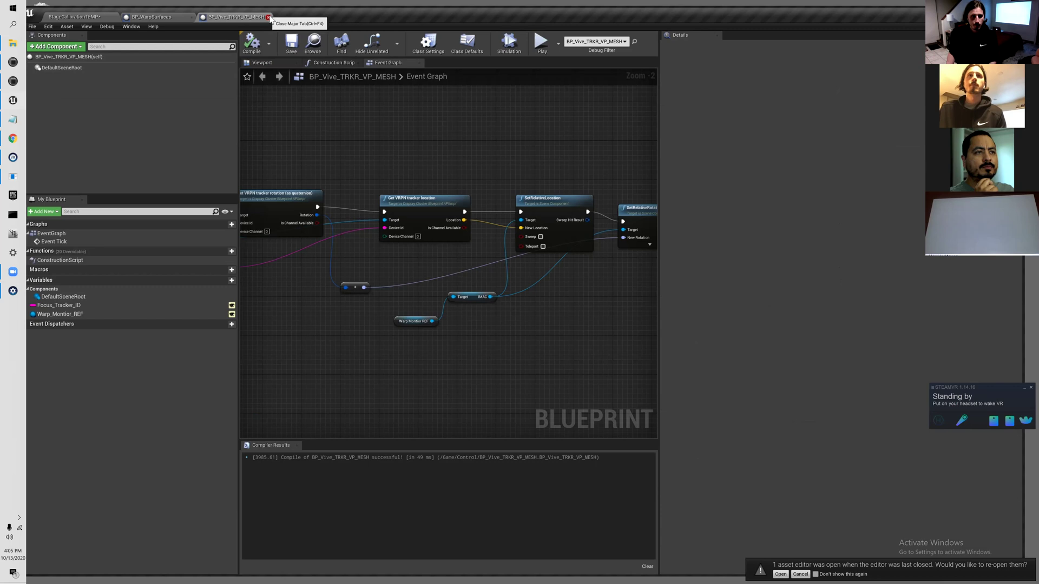
{"action": "left_click", "coordinate": [269, 17]}
{"action": "left_click", "coordinate": [91, 18]}
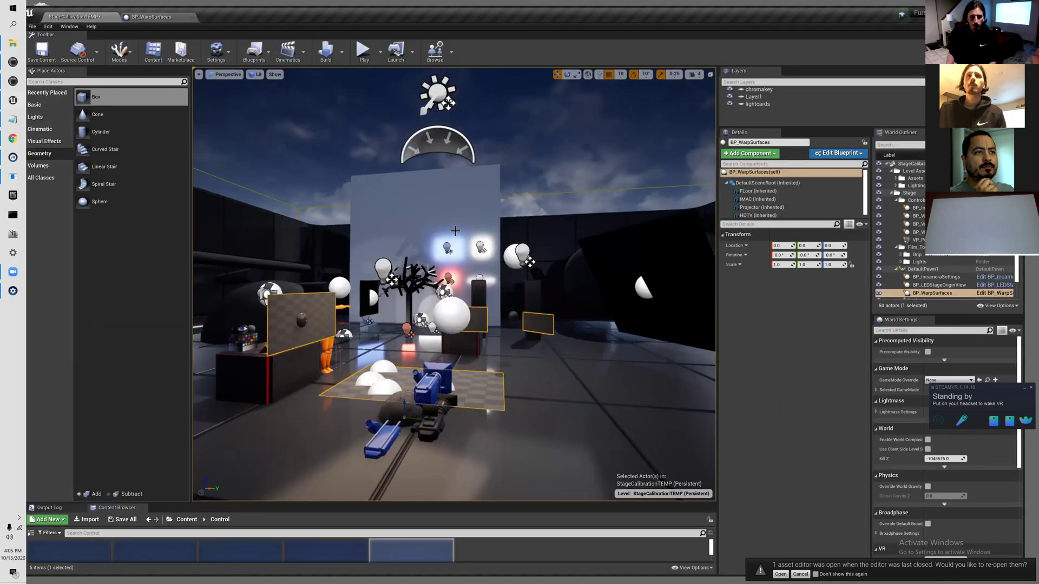
Compare the stage with and without editor icons and warp surfaces by toggling Game View on and off.
{"action": "right_click_drag", "start_coordinate": [541, 306], "coordinate": [508, 346]}
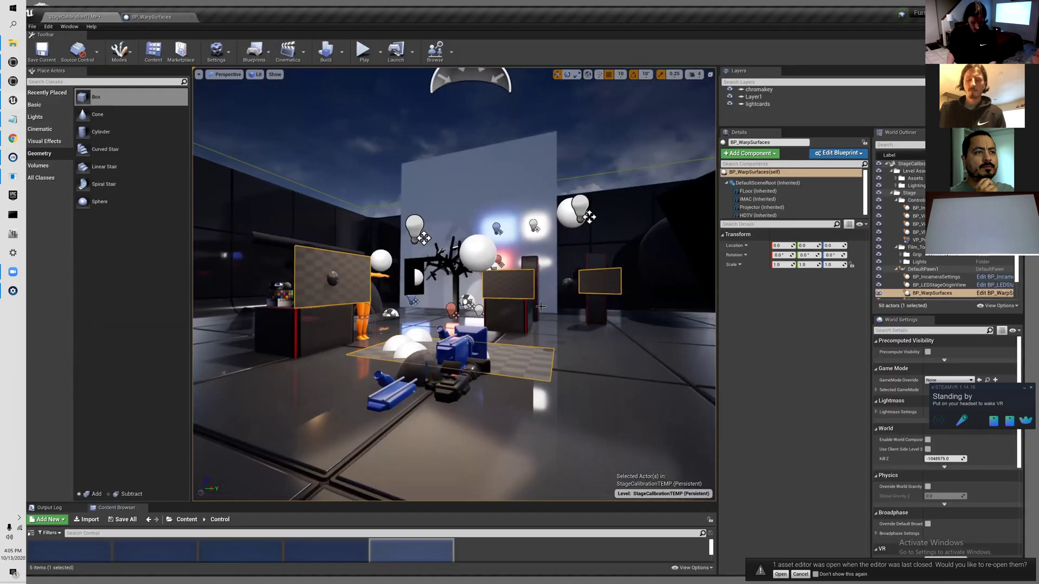
{"action": "key", "text": "g"}
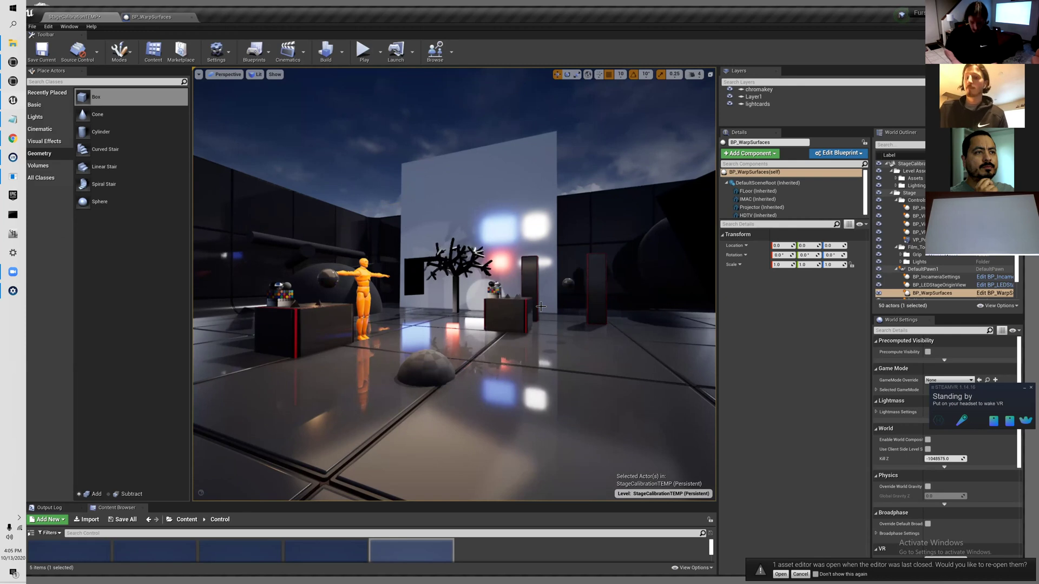
{"action": "key", "text": "g"}
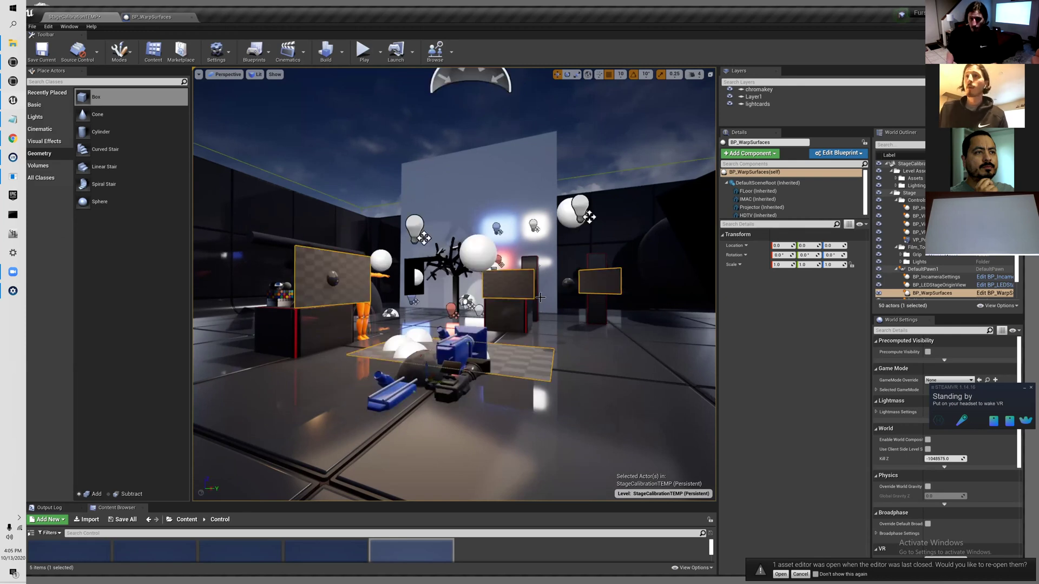
Reopen the BP_WarpSurfaces blueprint to examine the surface layout, and return to the level.
{"action": "left_click", "coordinate": [995, 292]}
{"action": "mouse_move", "coordinate": [597, 253]}
{"action": "right_mouse_down"}
{"action": "mouse_move", "coordinate": [609, 246]}
{"action": "mouse_move", "coordinate": [599, 246]}
{"action": "right_mouse_up"}
{"action": "right_click_drag", "start_coordinate": [530, 278], "coordinate": [529, 279]}
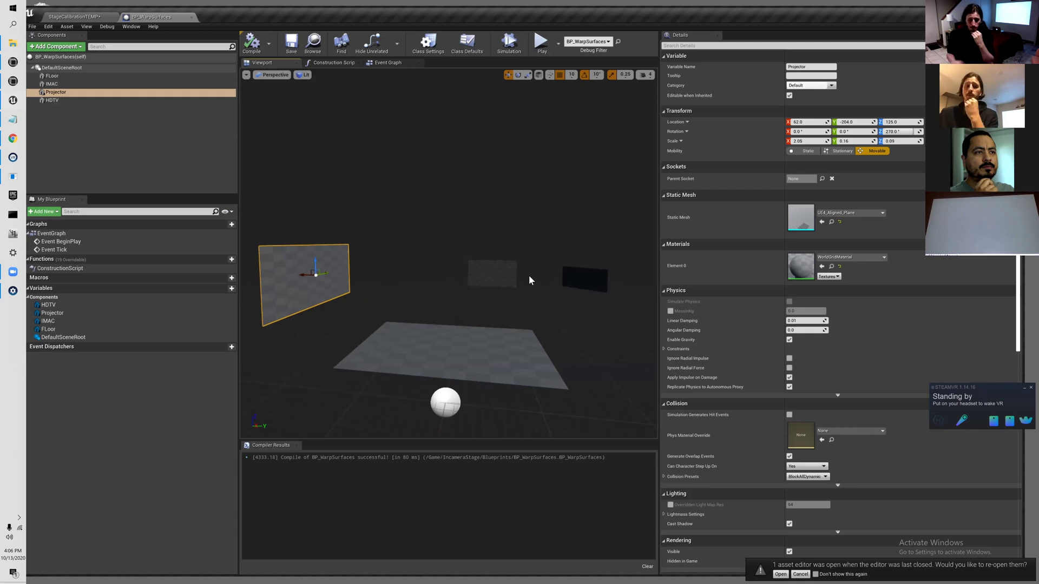
{"action": "scroll", "coordinate": [530, 277], "scroll_direction": "up", "scroll_amount": 3}
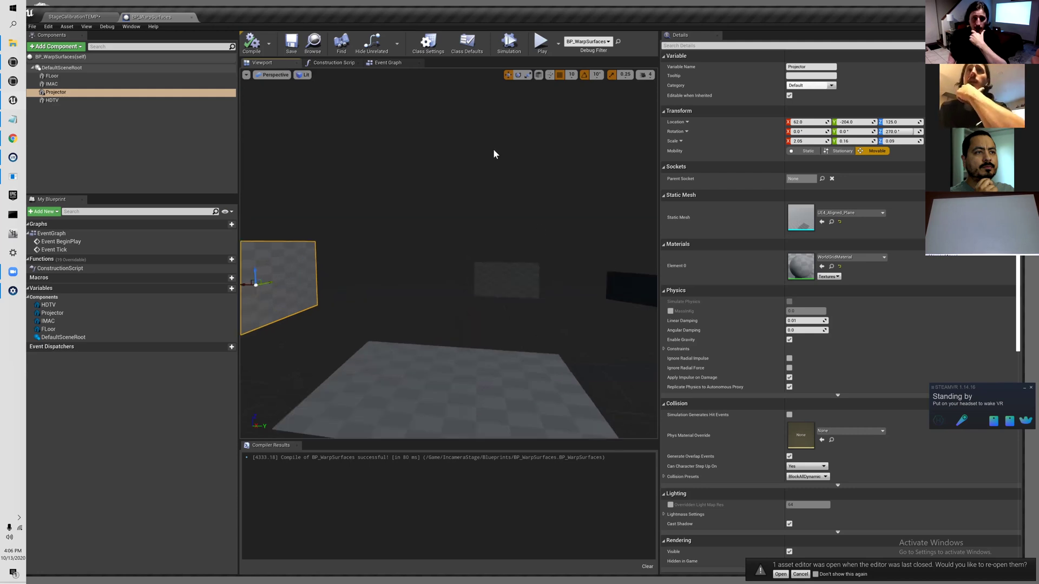
{"action": "left_click", "coordinate": [81, 17]}
Turn on Game View in the level viewport to show the stage without editor icons and warp surfaces.
{"action": "middle_click_drag", "start_coordinate": [455, 282], "coordinate": [442, 330]}
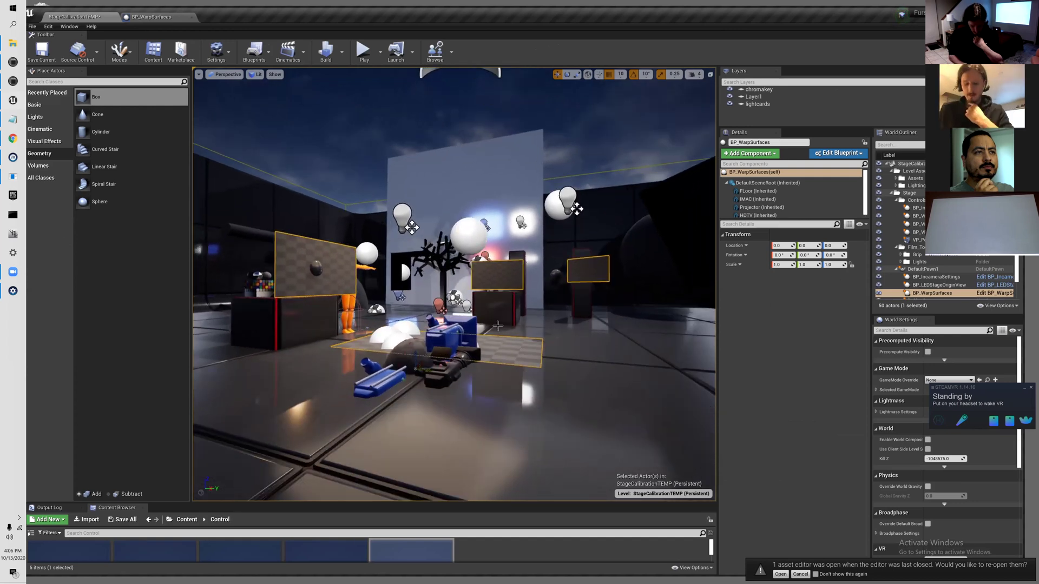
{"action": "key", "text": "g"}
{"action": "right_click_drag", "start_coordinate": [498, 326], "coordinate": [476, 327]}
{"action": "left_click_drag", "start_coordinate": [475, 326], "coordinate": [485, 330]}
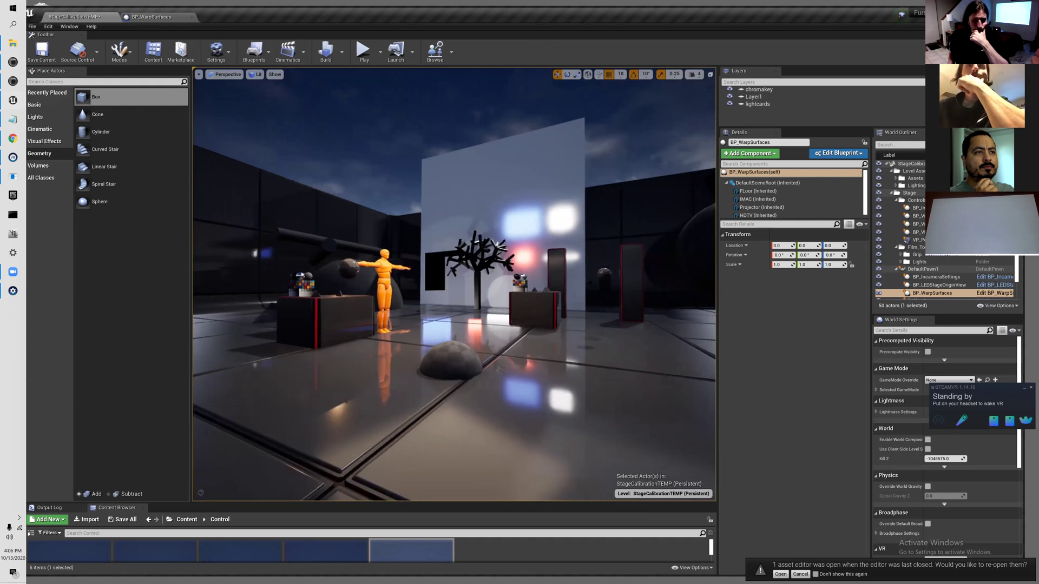
{"action": "left_click_drag", "start_coordinate": [651, 347], "coordinate": [651, 343]}
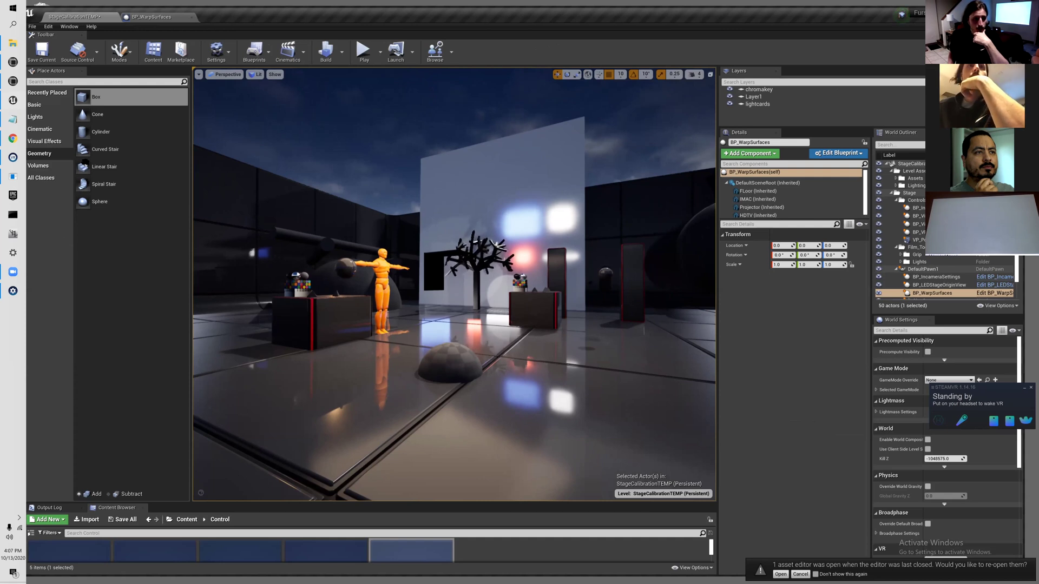
Switch to the FURSA_VP_TOOLKIT_CONFIG file in Notepad and review its cluster node, window and viewport definitions.
{"action": "left_click", "coordinate": [13, 119]}
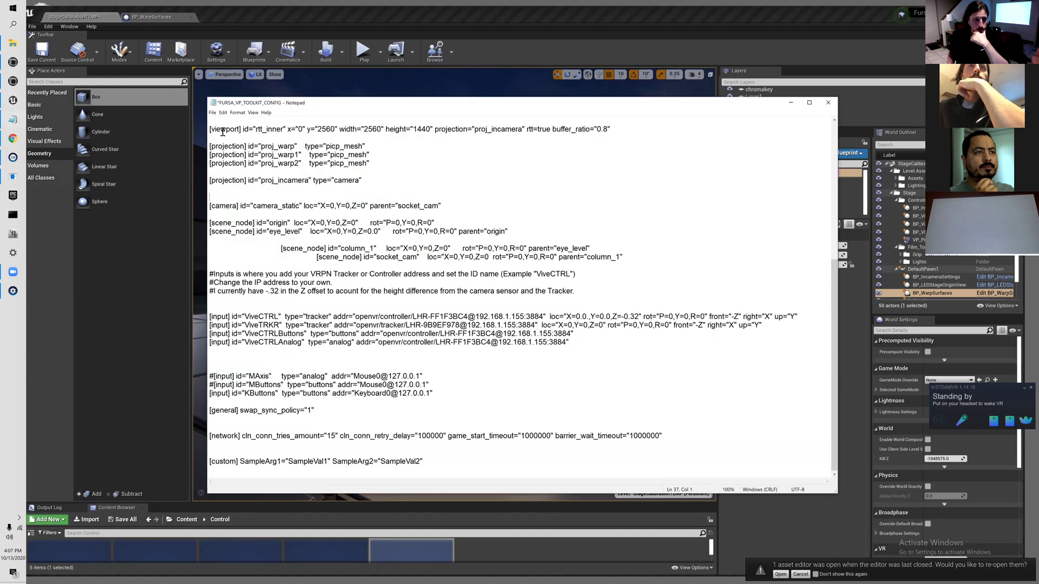
{"action": "left_click_drag", "start_coordinate": [211, 130], "coordinate": [636, 459]}
{"action": "left_click", "coordinate": [619, 459]}
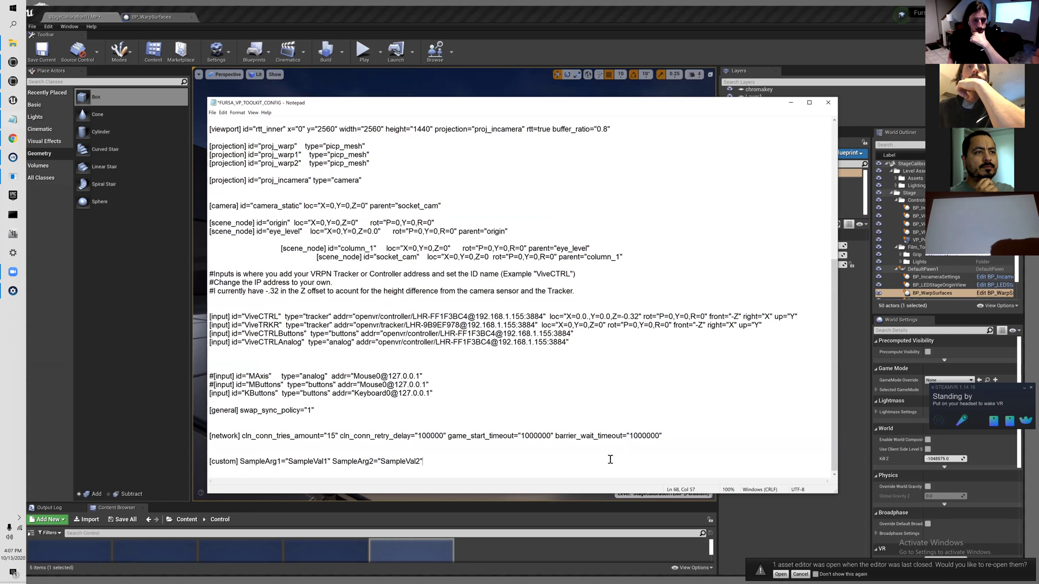
{"action": "scroll", "coordinate": [547, 375], "scroll_direction": "up", "scroll_amount": 8}
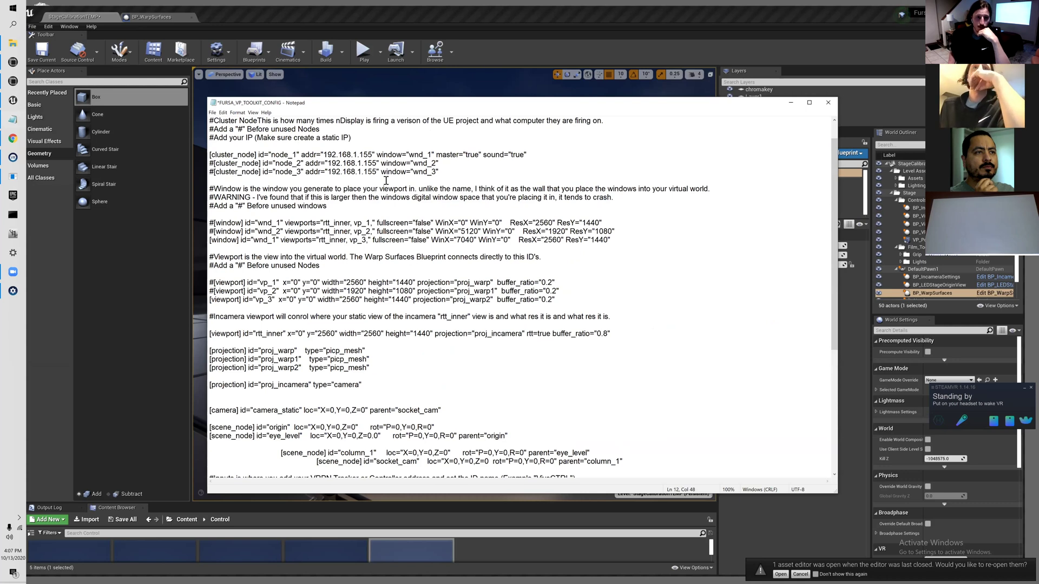
{"action": "left_click_drag", "start_coordinate": [302, 155], "coordinate": [428, 164]}
{"action": "left_click", "coordinate": [427, 164]}
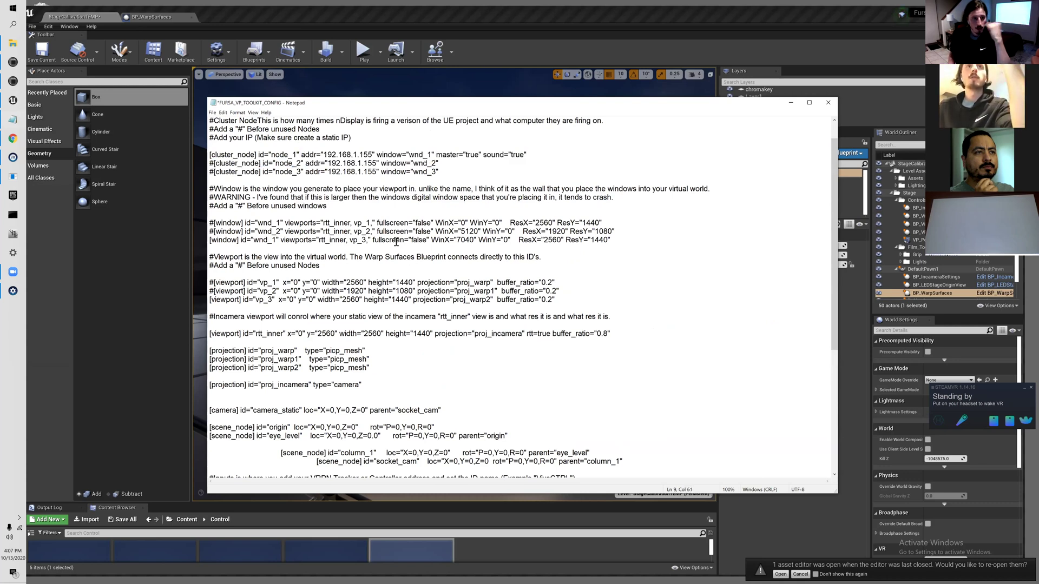
{"action": "left_click", "coordinate": [460, 242]}
{"action": "left_click_drag", "start_coordinate": [274, 261], "coordinate": [351, 273]}
{"action": "left_click", "coordinate": [482, 294]}
{"action": "left_click", "coordinate": [406, 294]}
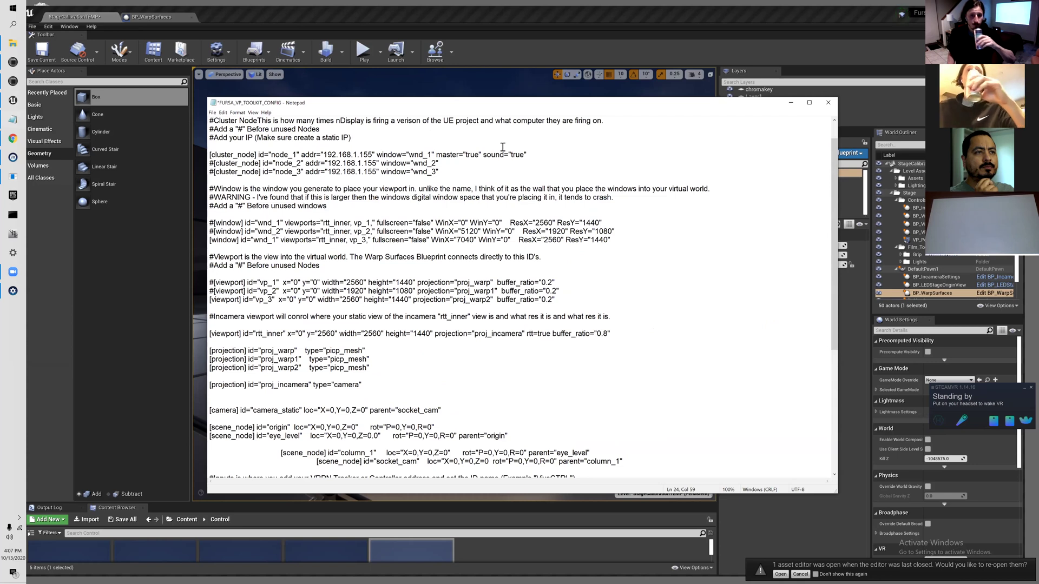
Comment out the window line for vp_3 with "#" and uncomment the wnd_1 window line for vp_1.
{"action": "left_click", "coordinate": [216, 245]}
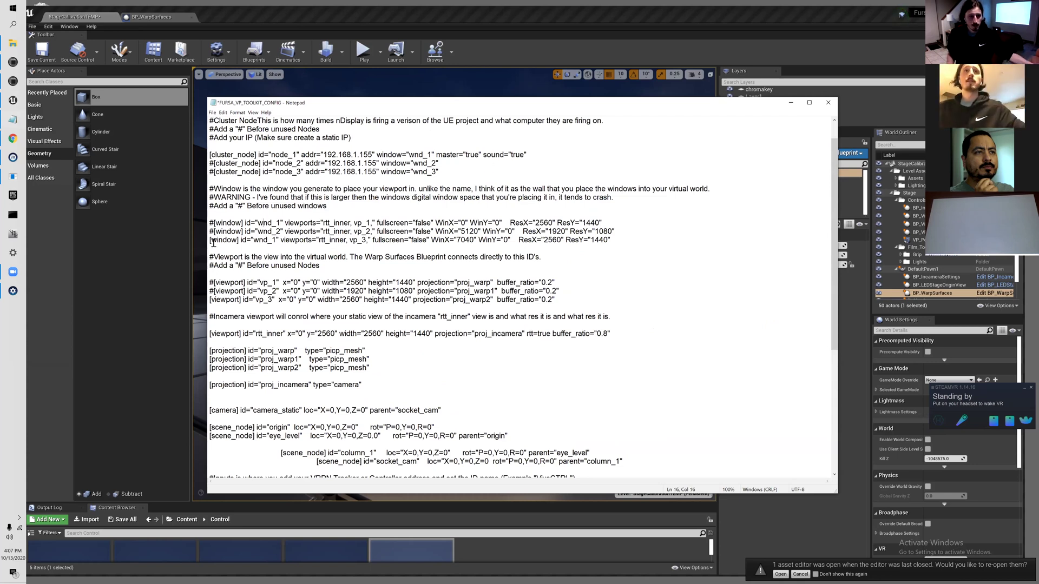
{"action": "left_click", "coordinate": [210, 240]}
{"action": "type", "text": "#"}
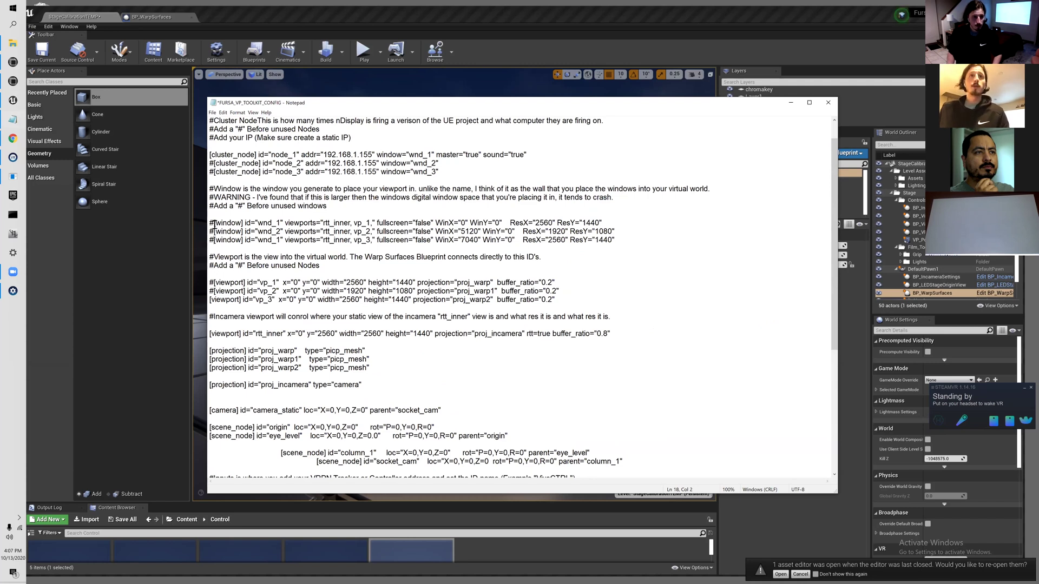
{"action": "left_click", "coordinate": [214, 224]}
{"action": "key", "text": "BackSpace"}
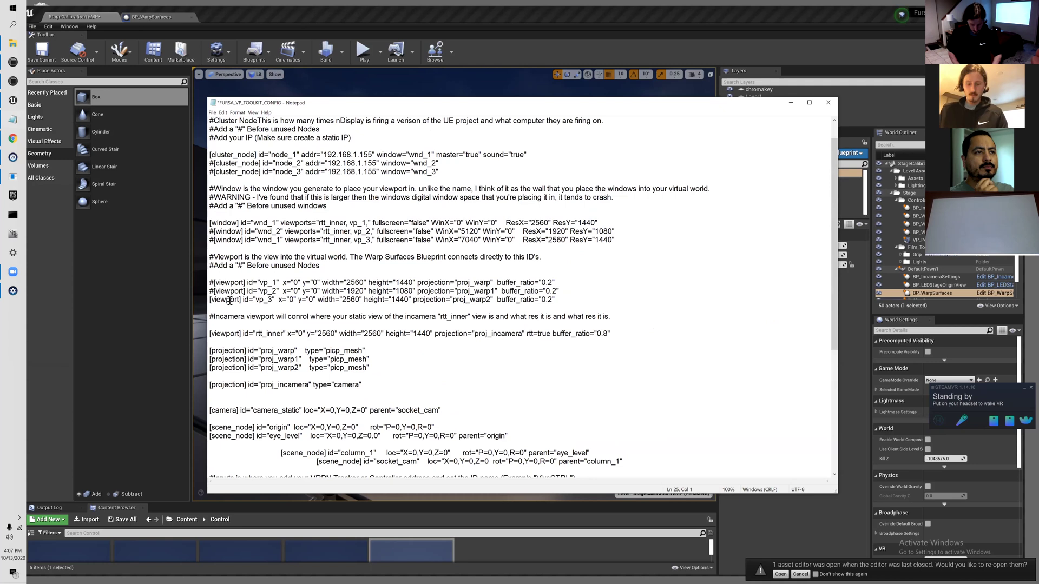
Comment out the vp_3 viewport line with "#" and uncomment the vp_1 viewport line.
{"action": "type", "text": "#"}
{"action": "key", "text": "Up"}
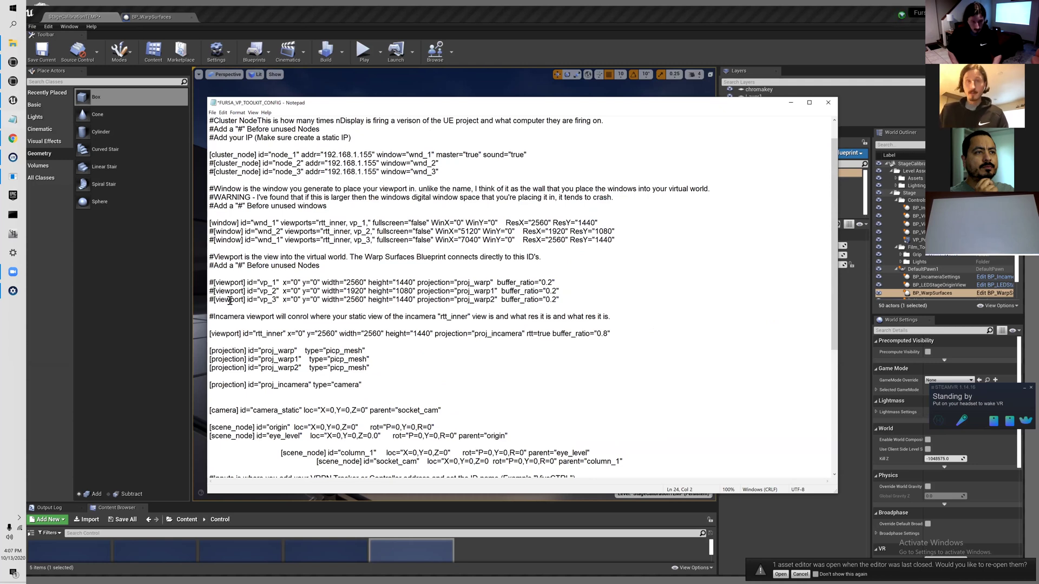
{"action": "key", "text": "BackSpace"}
{"action": "scroll", "coordinate": [325, 289], "scroll_direction": "up", "scroll_amount": 1}
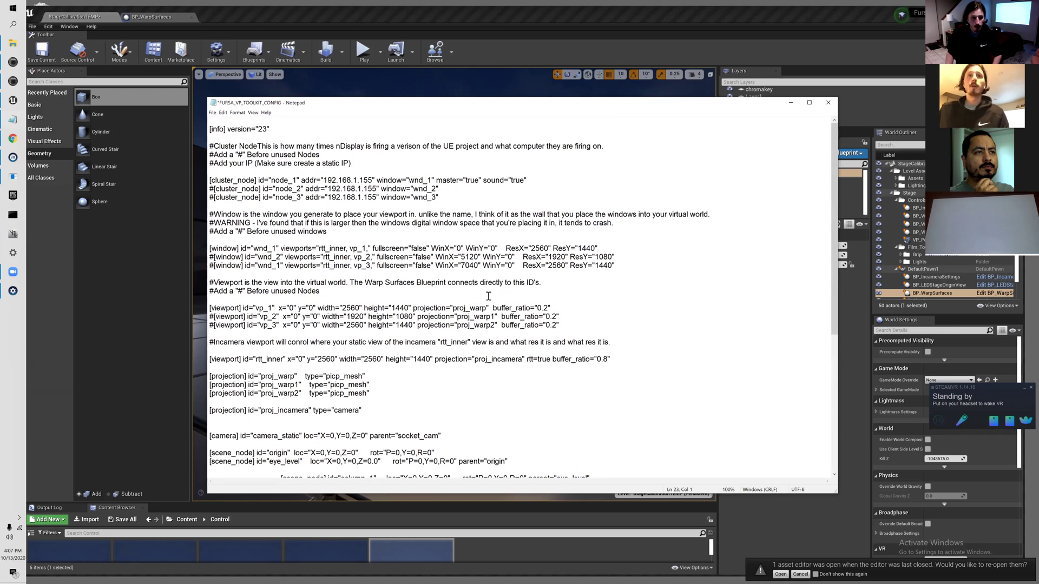
Check the node_1 cluster node line and the active wnd_1 window line in the config file.
{"action": "left_click", "coordinate": [371, 266]}
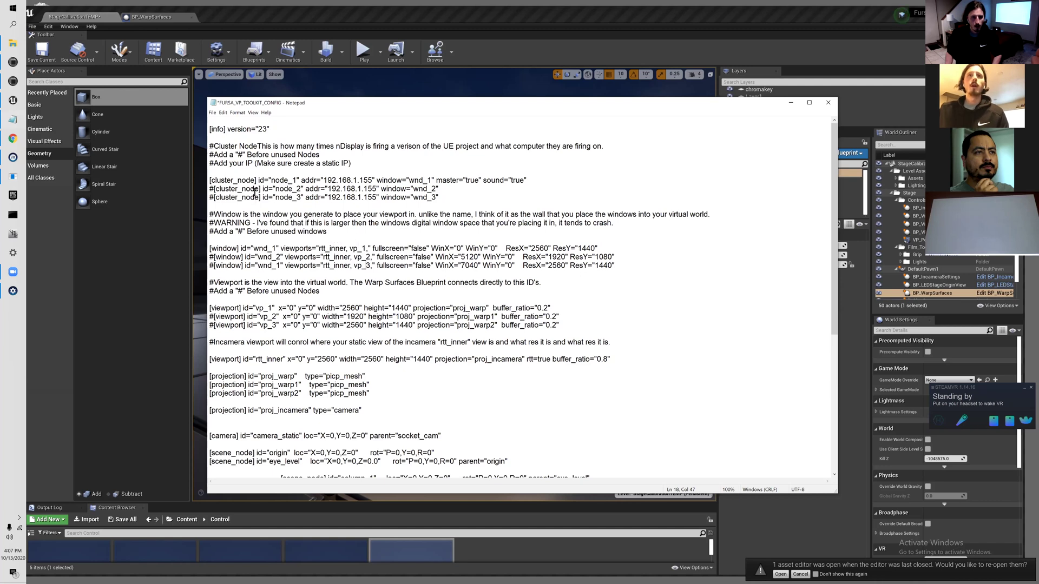
{"action": "left_click", "coordinate": [521, 185]}
{"action": "left_click_drag", "start_coordinate": [220, 249], "coordinate": [440, 251]}
{"action": "left_click", "coordinate": [351, 251]}
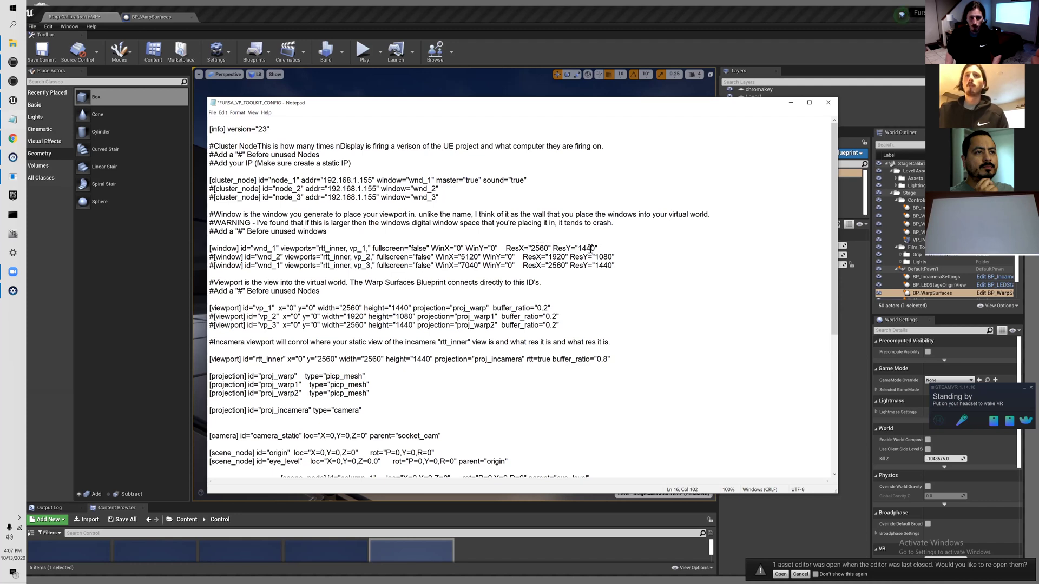
Check the width and height values in the active vp_1 viewport line of the config file.
{"action": "left_click_drag", "start_coordinate": [215, 308], "coordinate": [430, 310]}
{"action": "left_click", "coordinate": [569, 303]}
{"action": "left_click", "coordinate": [361, 309]}
{"action": "double_click", "coordinate": [394, 308]}
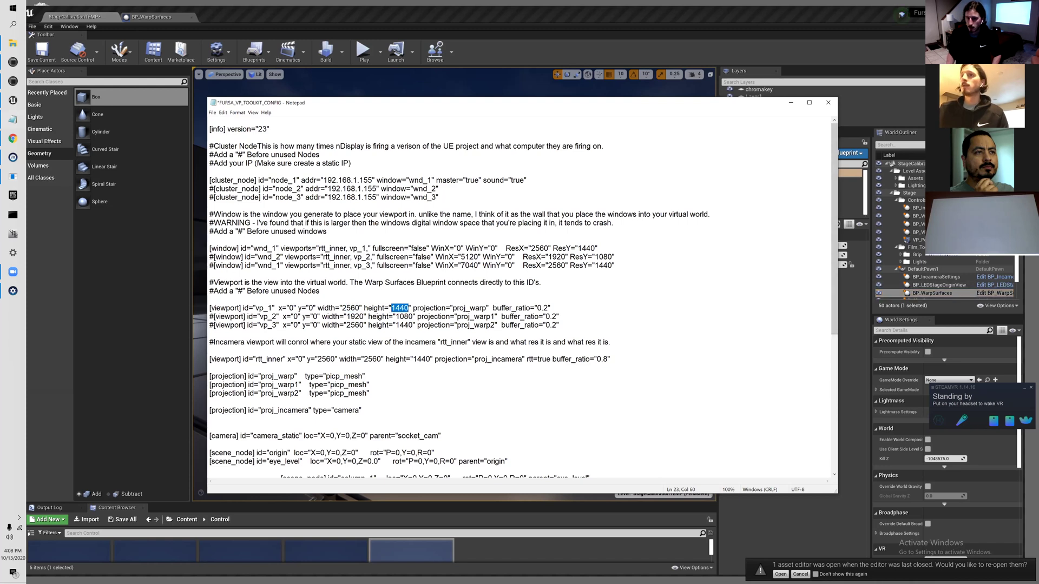
In the BP_WarpSurfaces event graph, rewire Event BeginPlay to the Assign Warp Mesh To Viewport node of the IMAC surface group.
{"action": "left_click", "coordinate": [151, 17]}
{"action": "left_click", "coordinate": [390, 63]}
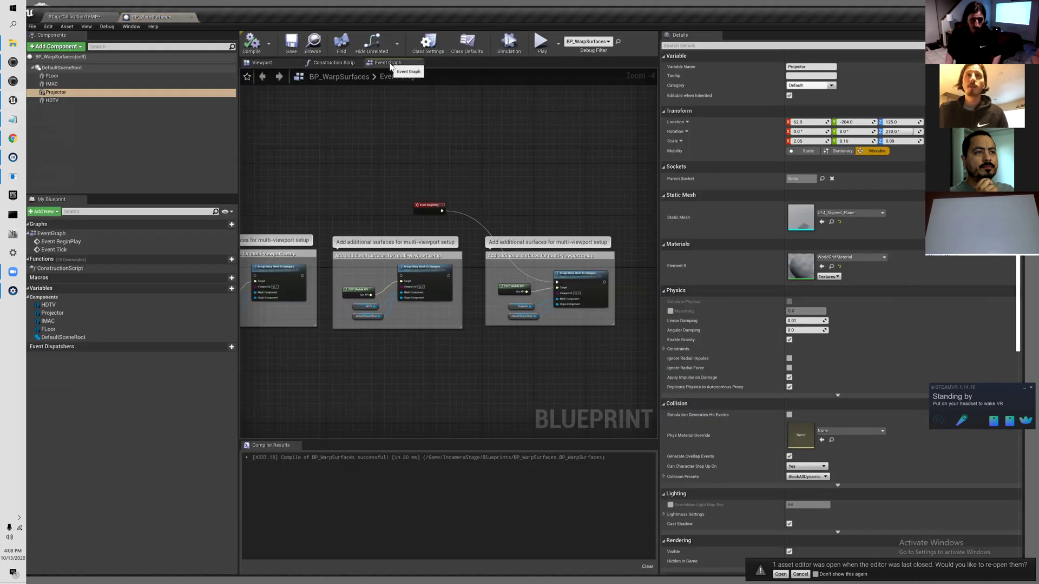
{"action": "right_click_drag", "start_coordinate": [357, 167], "coordinate": [449, 170]}
{"action": "left_click_drag", "start_coordinate": [526, 200], "coordinate": [348, 269]}
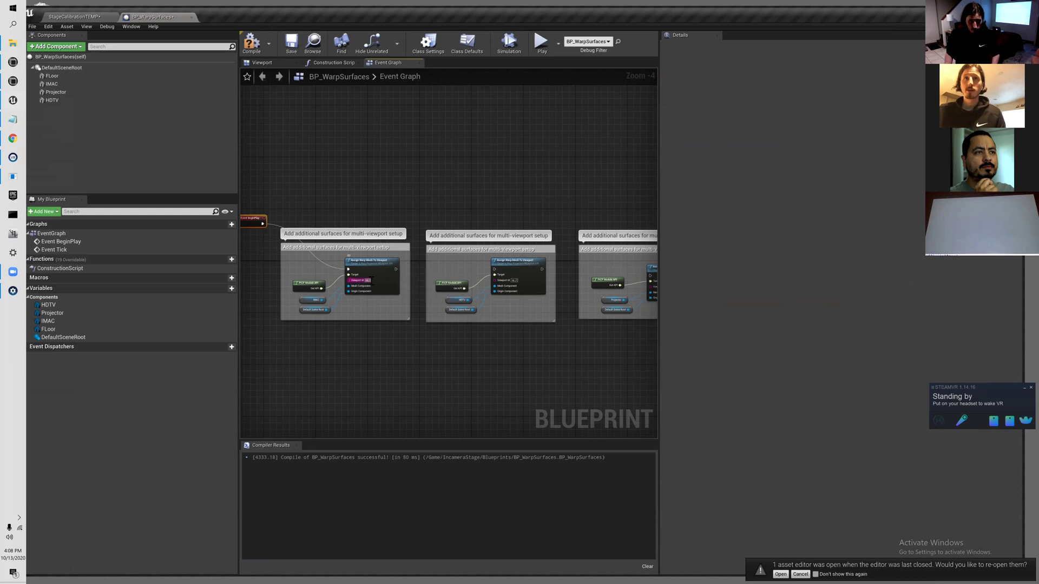
Move the Event BeginPlay node beside the IMAC surface group, level with its Assign Warp Mesh To Viewport node.
{"action": "right_click_drag", "start_coordinate": [410, 194], "coordinate": [467, 182]}
{"action": "left_click_drag", "start_coordinate": [331, 220], "coordinate": [318, 266]}
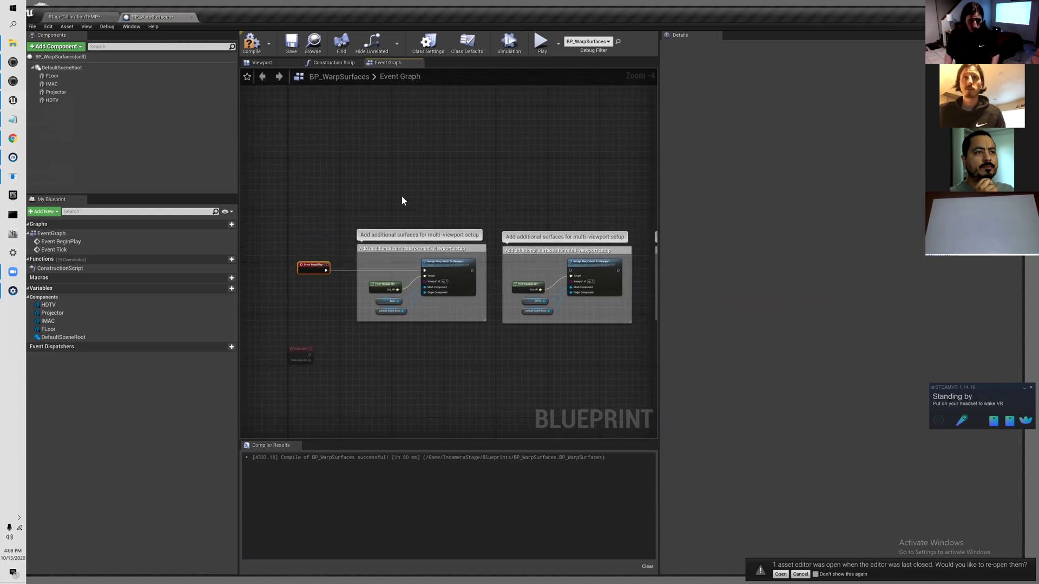
{"action": "scroll", "coordinate": [460, 242], "scroll_direction": "up", "scroll_amount": 1}
{"action": "scroll", "coordinate": [348, 316], "scroll_direction": "down", "scroll_amount": 1}
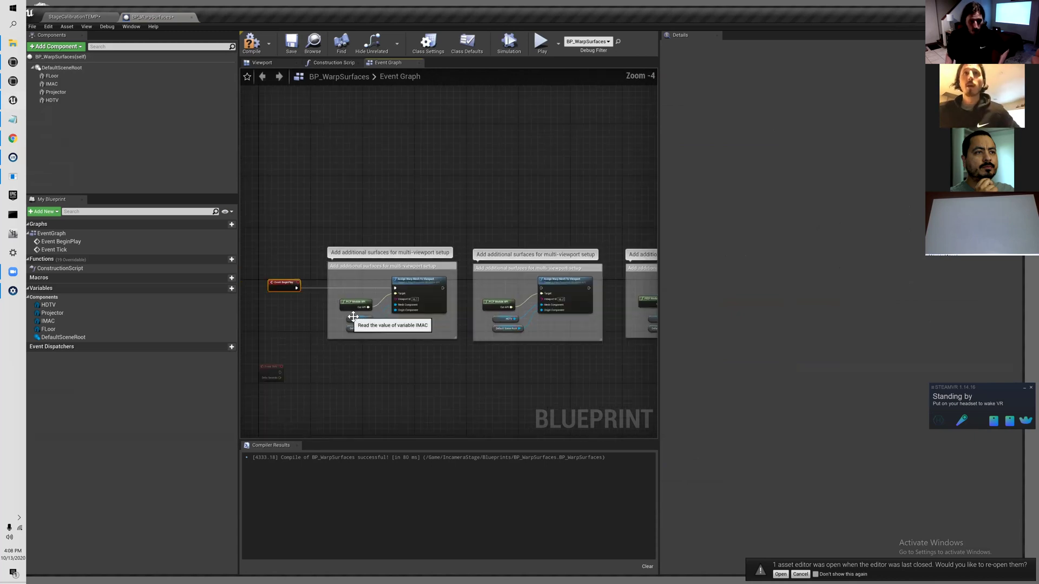
{"action": "right_click_drag", "start_coordinate": [297, 226], "coordinate": [361, 213]}
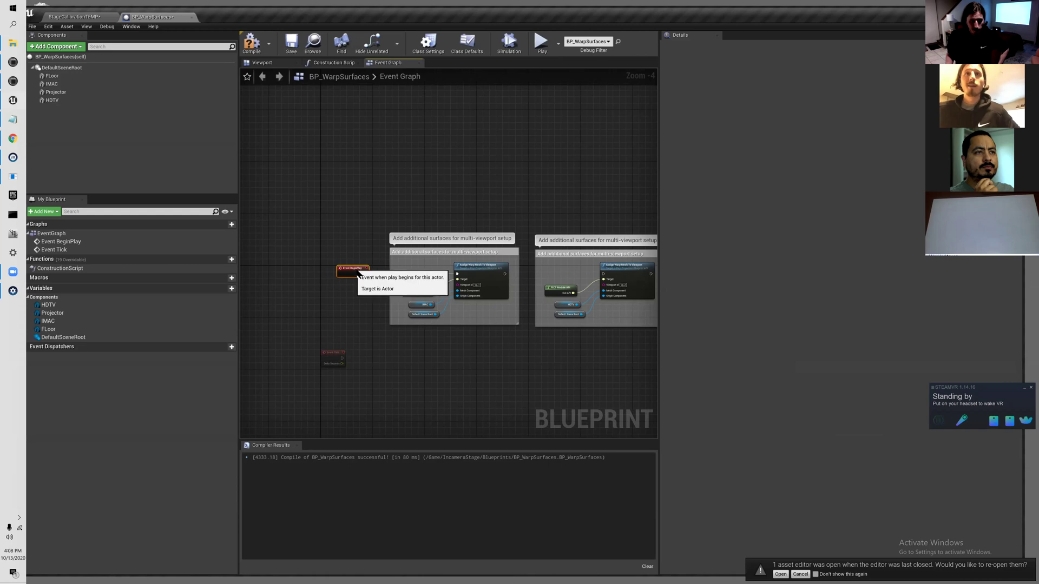
{"action": "scroll", "coordinate": [422, 312], "scroll_direction": "up", "scroll_amount": 1}
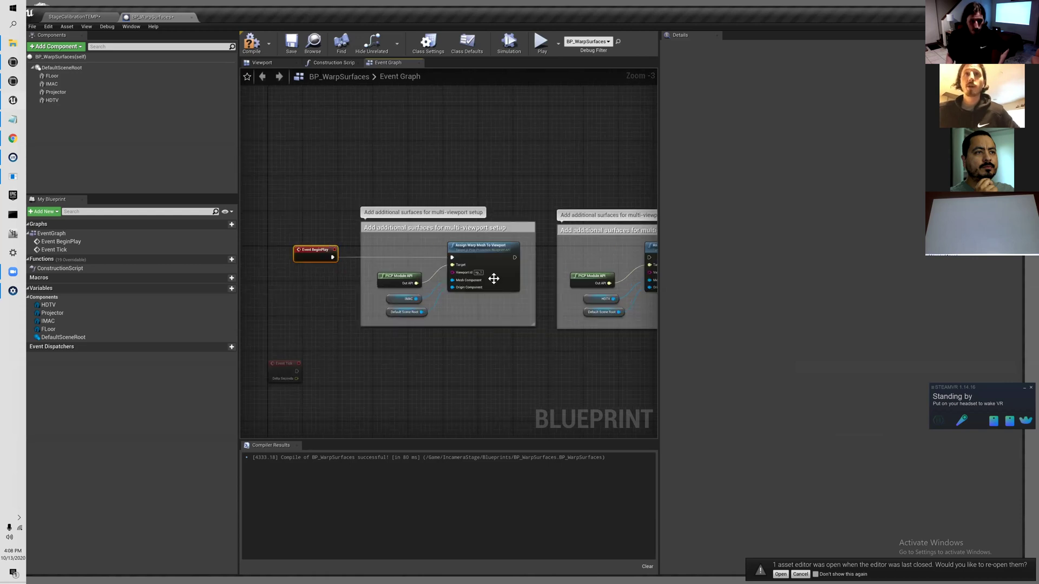
Examine the IMAC surface in the blueprint's 3D view and compare it with the Projector, HDTV and Floor components.
{"action": "left_click", "coordinate": [262, 62]}
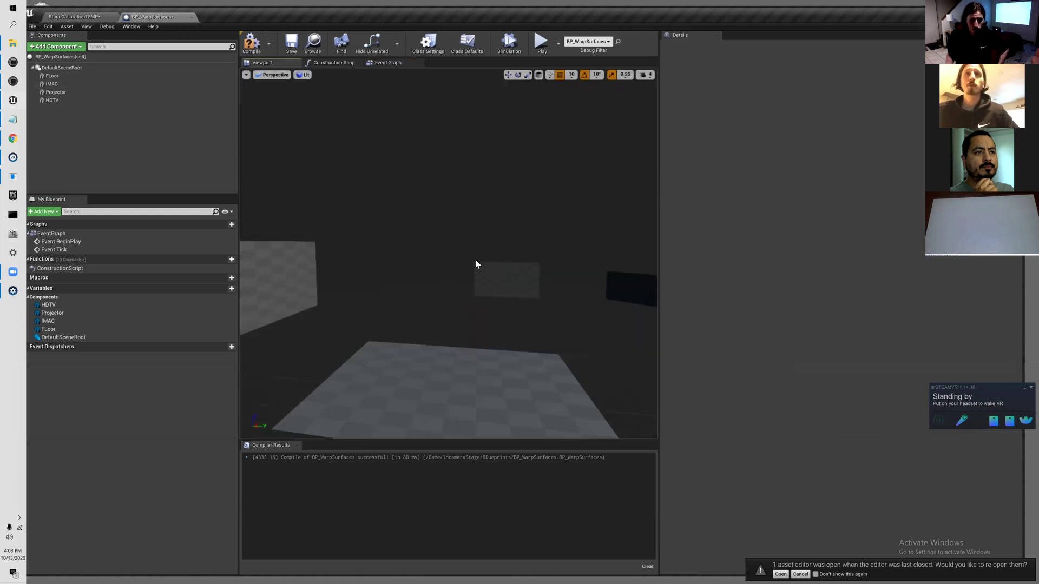
{"action": "left_click", "coordinate": [618, 299]}
{"action": "key", "text": "f"}
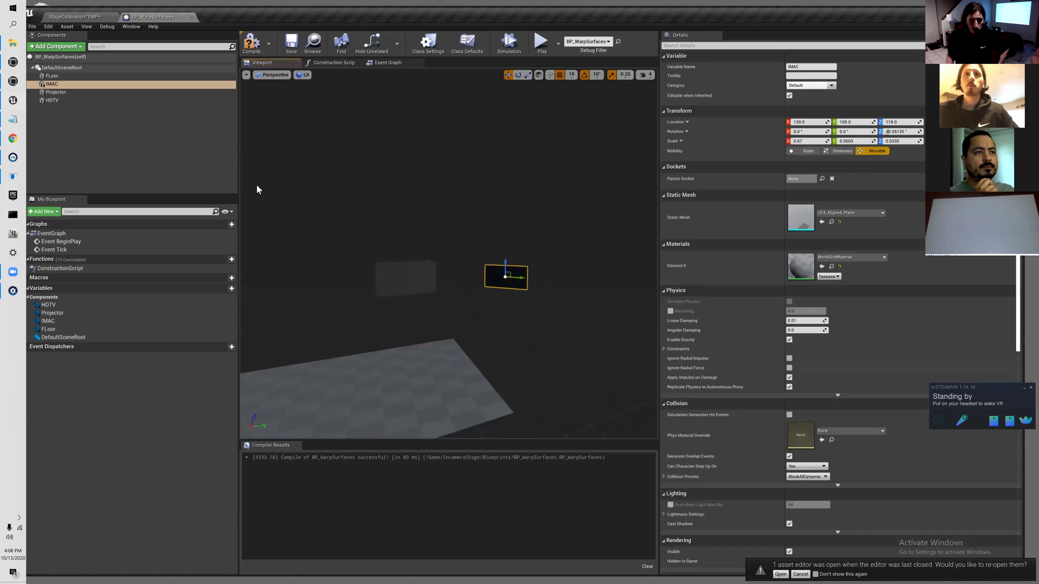
{"action": "left_click", "coordinate": [61, 84]}
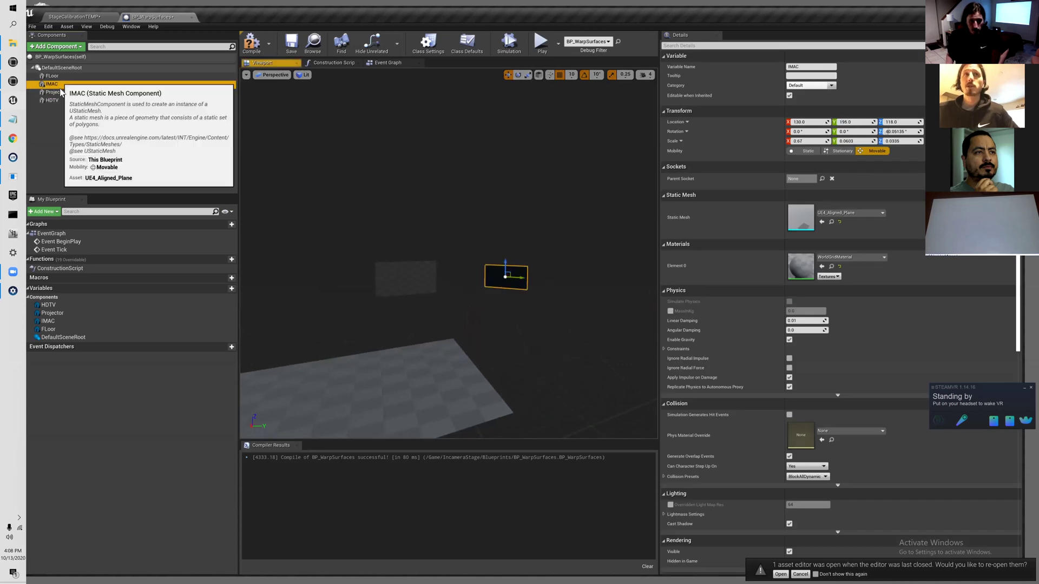
{"action": "right_click", "coordinate": [60, 84]}
{"action": "left_click", "coordinate": [64, 125]}
{"action": "left_click", "coordinate": [47, 134]}
{"action": "left_click", "coordinate": [55, 85]}
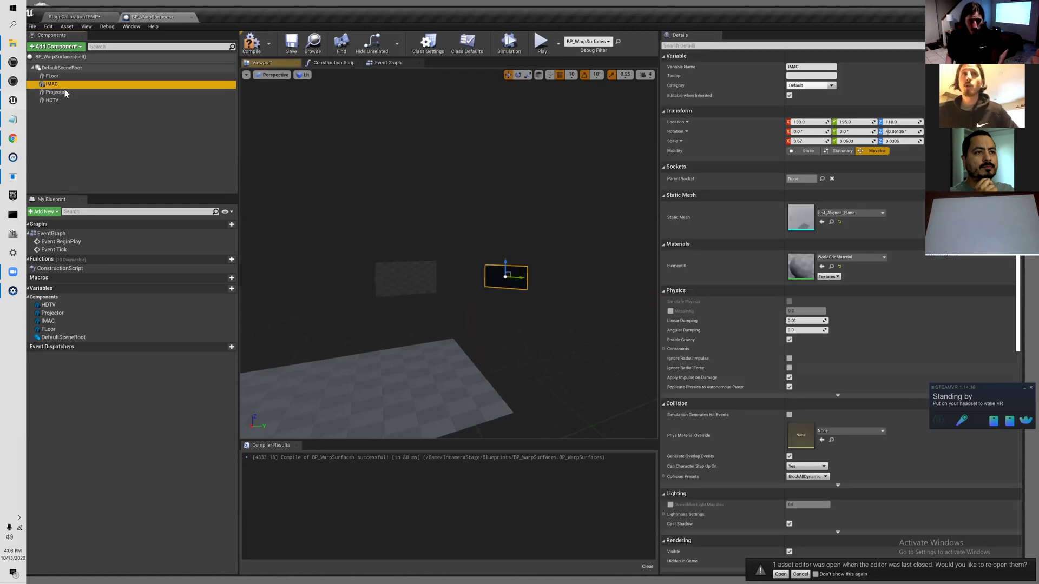
{"action": "left_click", "coordinate": [56, 93]}
{"action": "left_click", "coordinate": [56, 101]}
{"action": "left_click", "coordinate": [60, 85]}
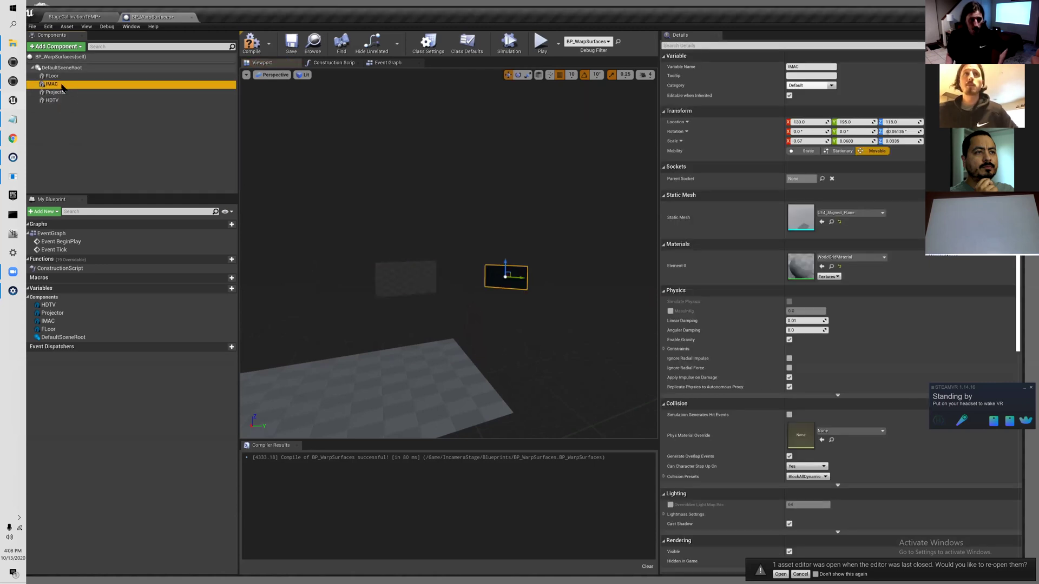
{"action": "left_click", "coordinate": [62, 77]}
{"action": "left_click", "coordinate": [62, 85]}
Compile BP_WarpSurfaces and check the IMAC and HDTV groups in its event graph.
{"action": "left_click", "coordinate": [258, 54]}
{"action": "left_click", "coordinate": [328, 63]}
{"action": "left_click", "coordinate": [285, 61]}
{"action": "left_click", "coordinate": [392, 64]}
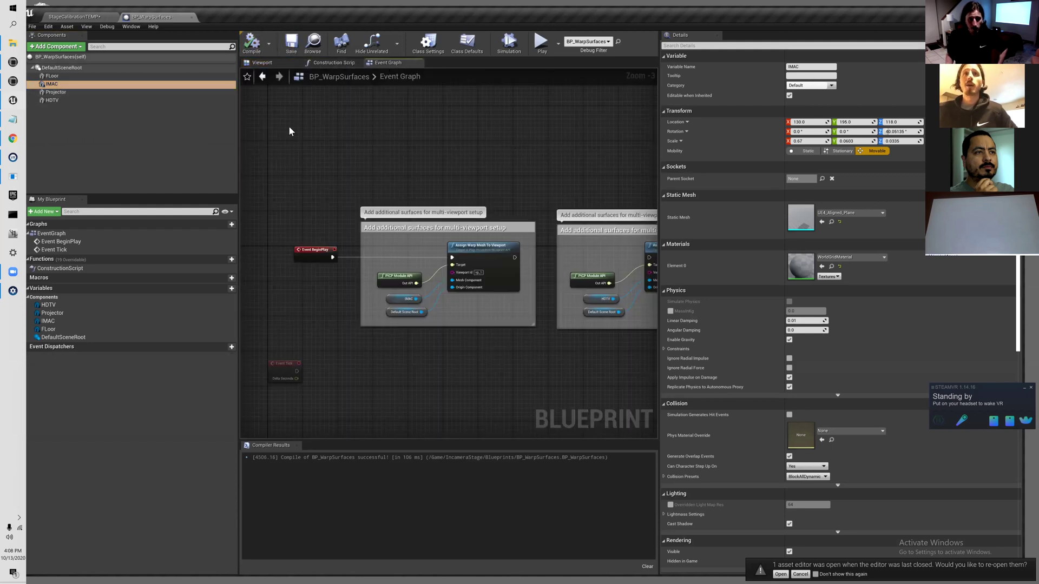
{"action": "scroll", "coordinate": [412, 171], "scroll_direction": "down", "scroll_amount": 1}
{"action": "scroll", "coordinate": [411, 171], "scroll_direction": "up", "scroll_amount": 1}
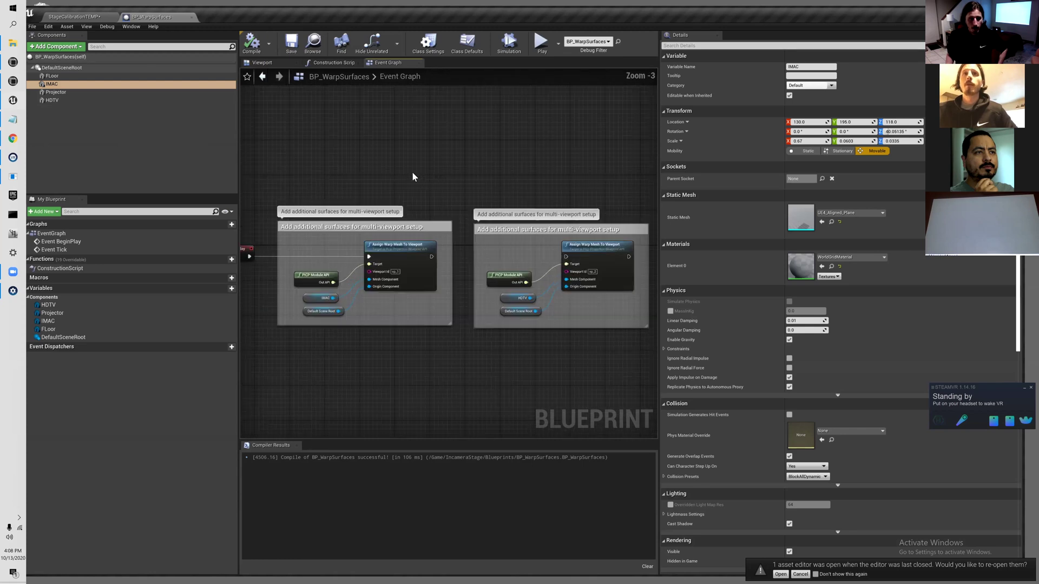
{"action": "left_click", "coordinate": [274, 64]}
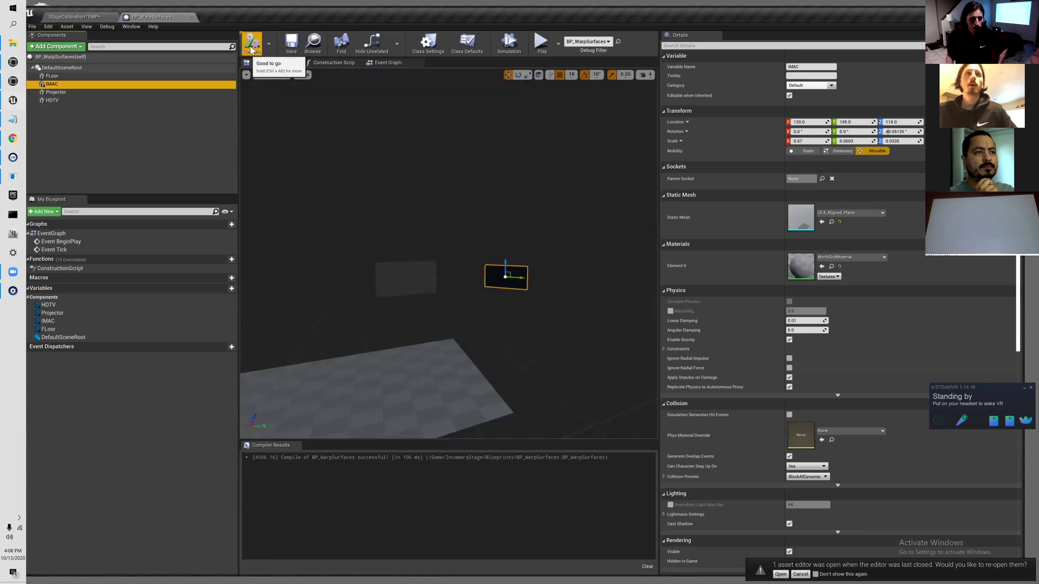
Return to the StageCalibrationTEMP level and examine the placement of the warp surfaces with game view off.
{"action": "left_click", "coordinate": [99, 20]}
{"action": "scroll", "coordinate": [498, 265], "scroll_direction": "up", "scroll_amount": 4}
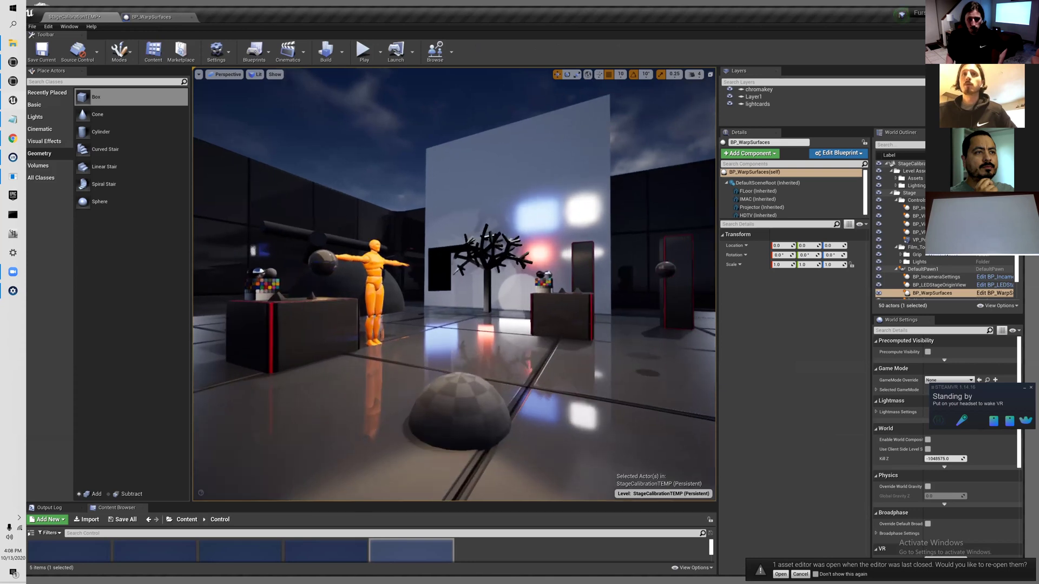
{"action": "middle_click_drag", "start_coordinate": [497, 265], "coordinate": [506, 244]}
{"action": "key", "text": "g"}
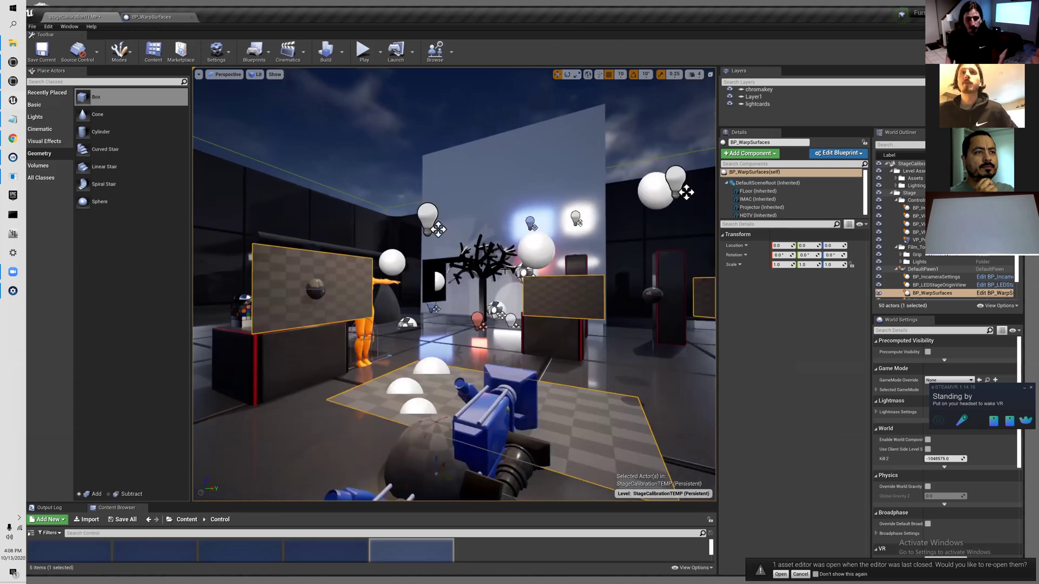
{"action": "right_click_drag", "start_coordinate": [498, 265], "coordinate": [514, 269]}
{"action": "key", "text": "s"}
{"action": "middle_click_drag", "start_coordinate": [505, 270], "coordinate": [504, 249]}
{"action": "scroll", "coordinate": [504, 270], "scroll_direction": "up", "scroll_amount": 3}
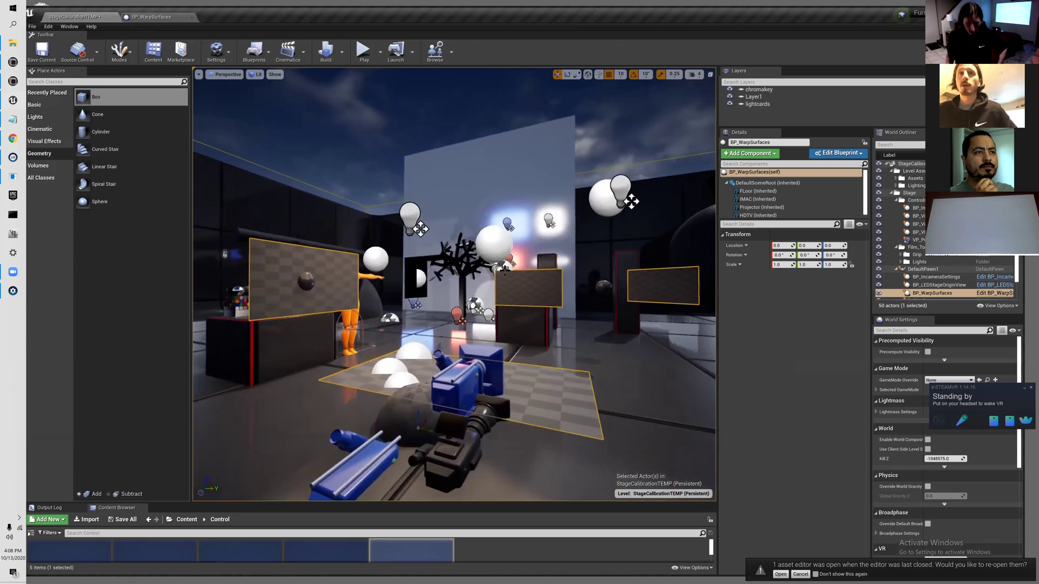
{"action": "key", "text": "g"}
{"action": "right_click_drag", "start_coordinate": [506, 270], "coordinate": [485, 274]}
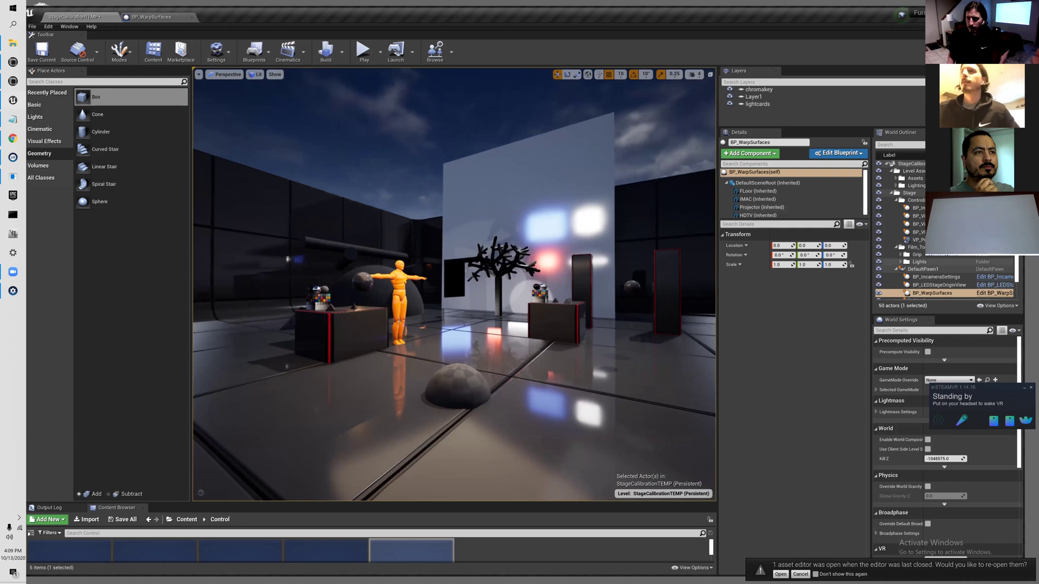
Reopen BP_WarpSurfaces to recheck the Event BeginPlay connection to the IMAC group, and close the blueprint.
{"action": "left_click", "coordinate": [995, 293]}
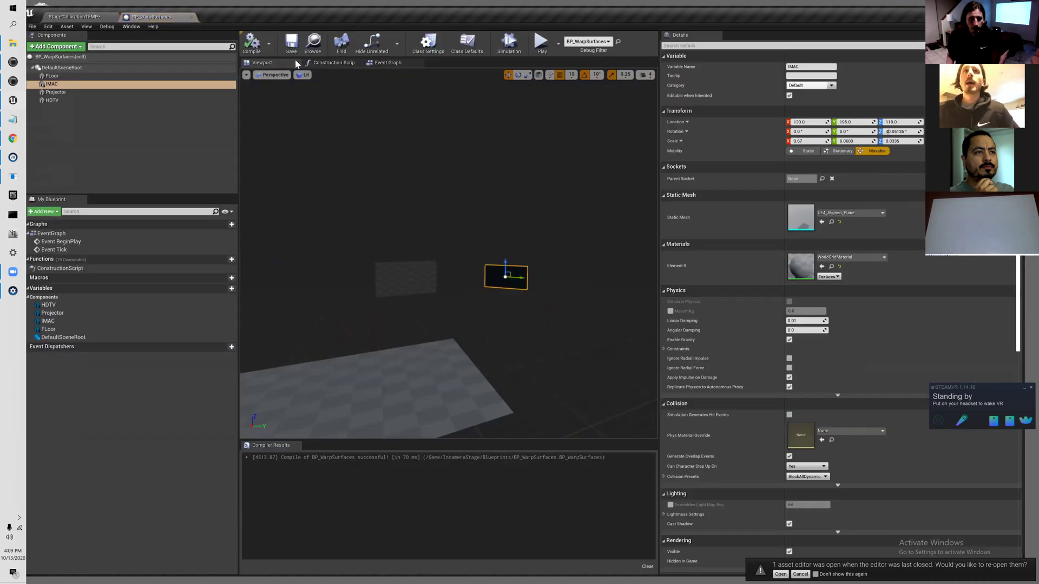
{"action": "left_click", "coordinate": [385, 62]}
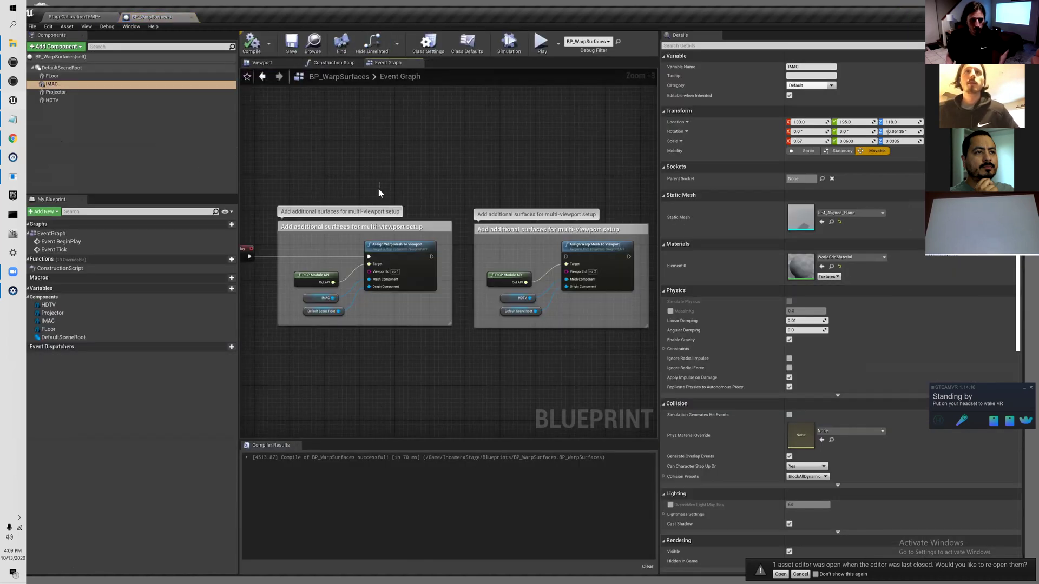
{"action": "right_click_drag", "start_coordinate": [412, 163], "coordinate": [500, 132]}
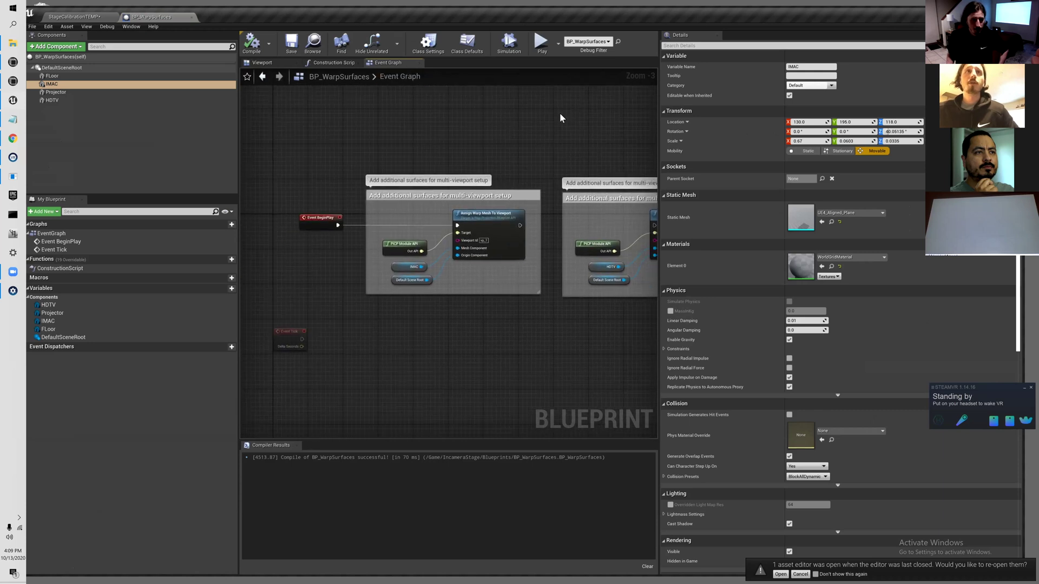
{"action": "left_click", "coordinate": [74, 17]}
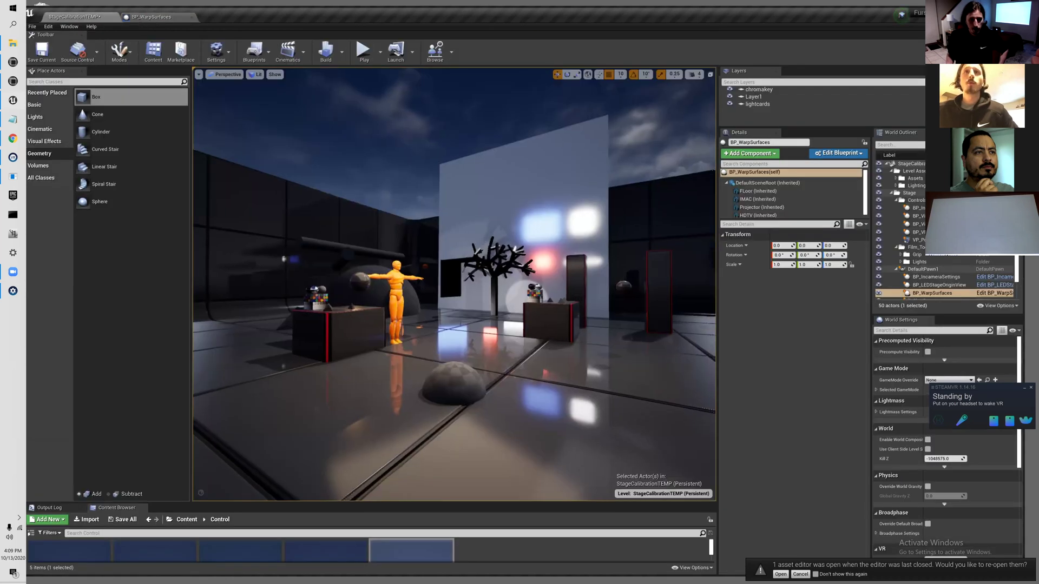
{"action": "left_click", "coordinate": [936, 292]}
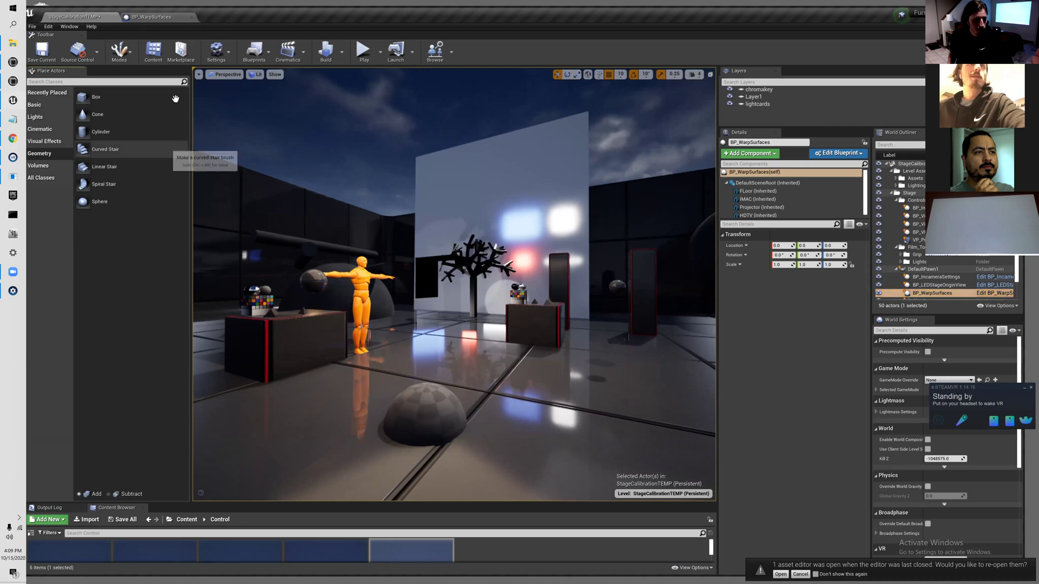
{"action": "left_click", "coordinate": [172, 17]}
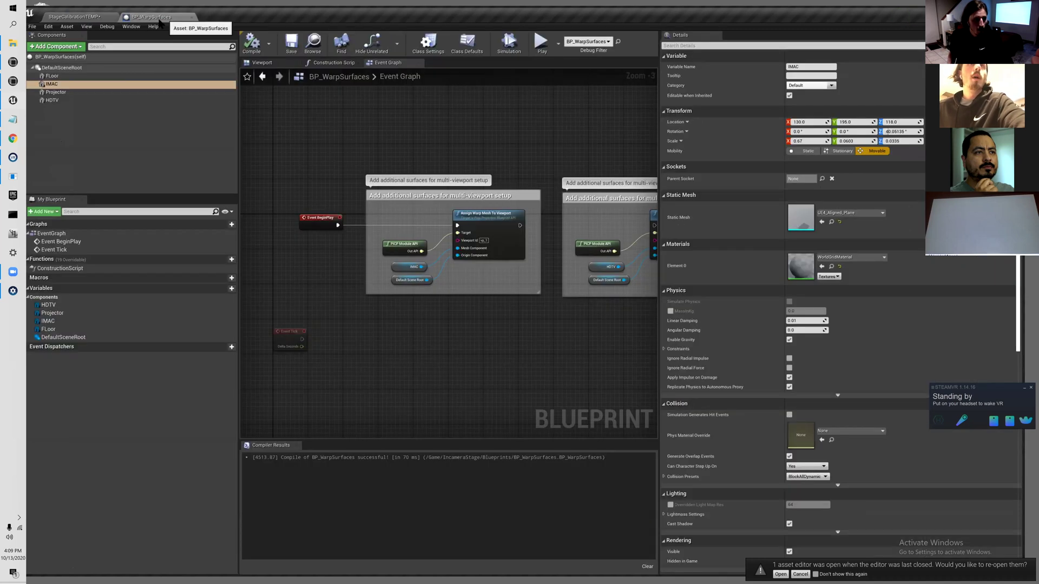
{"action": "left_click", "coordinate": [192, 17]}
Try to run the Fursa_VP_ToolKit_V1 project from nDisplay Launcher and kill the session.
{"action": "left_click", "coordinate": [13, 101]}
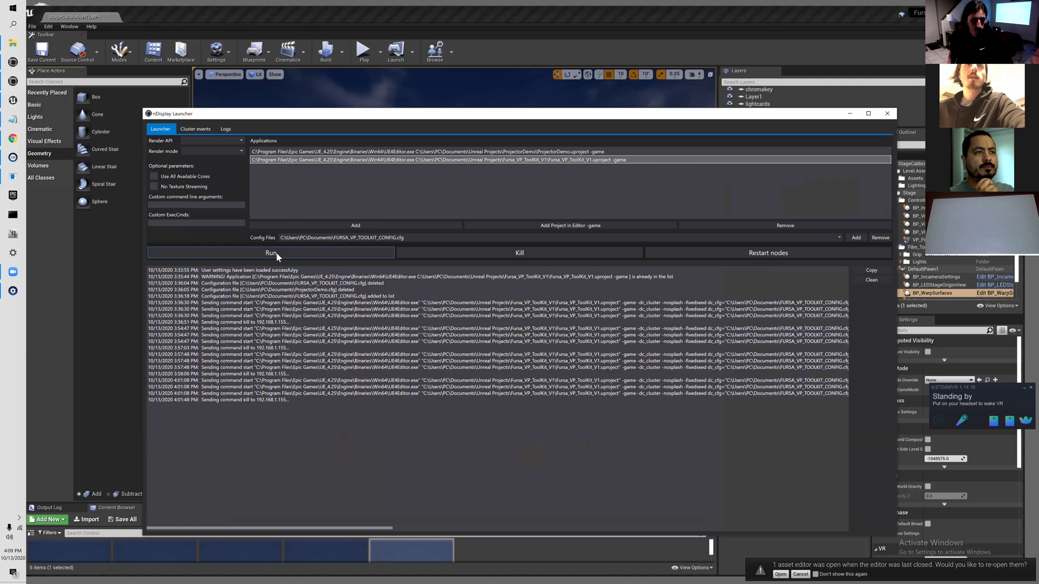
{"action": "left_click", "coordinate": [271, 253]}
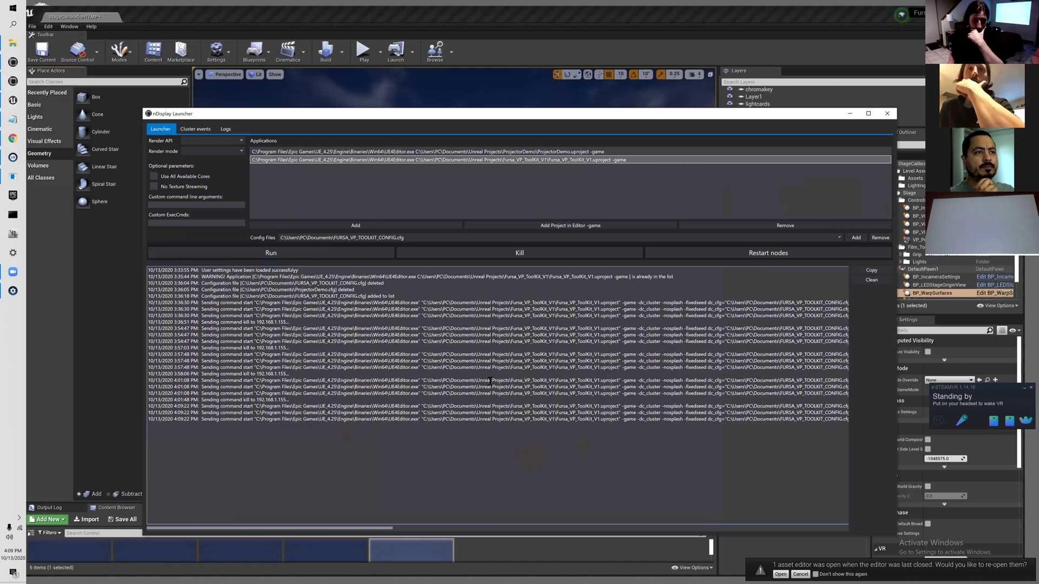
{"action": "left_click", "coordinate": [424, 253]}
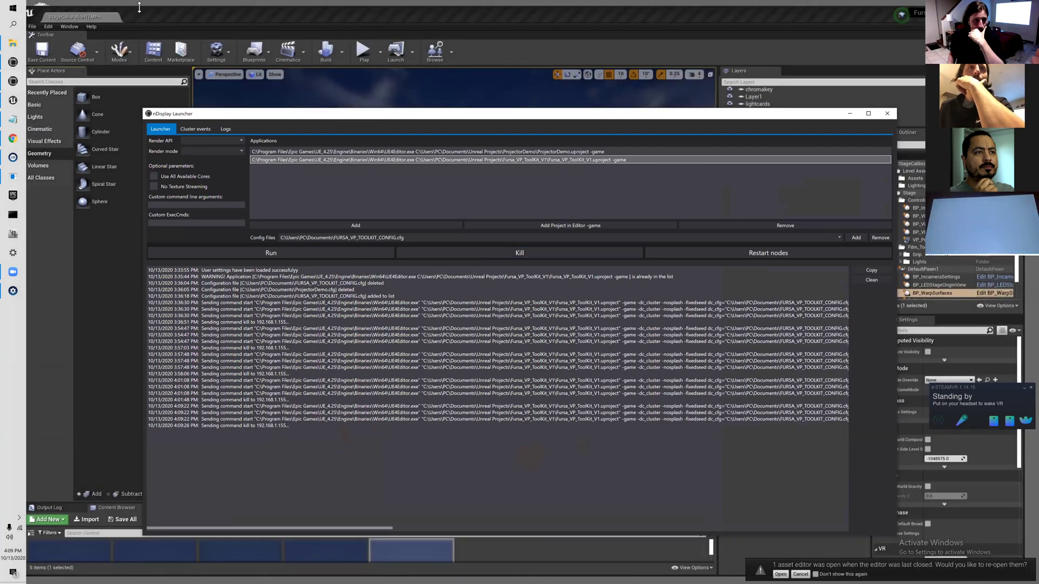
Save the StageCalibrationTEMP level and the FURSA_VP_TOOLKIT_CONFIG file.
{"action": "left_click", "coordinate": [139, 8]}
{"action": "left_click", "coordinate": [43, 52]}
{"action": "left_click", "coordinate": [7, 120]}
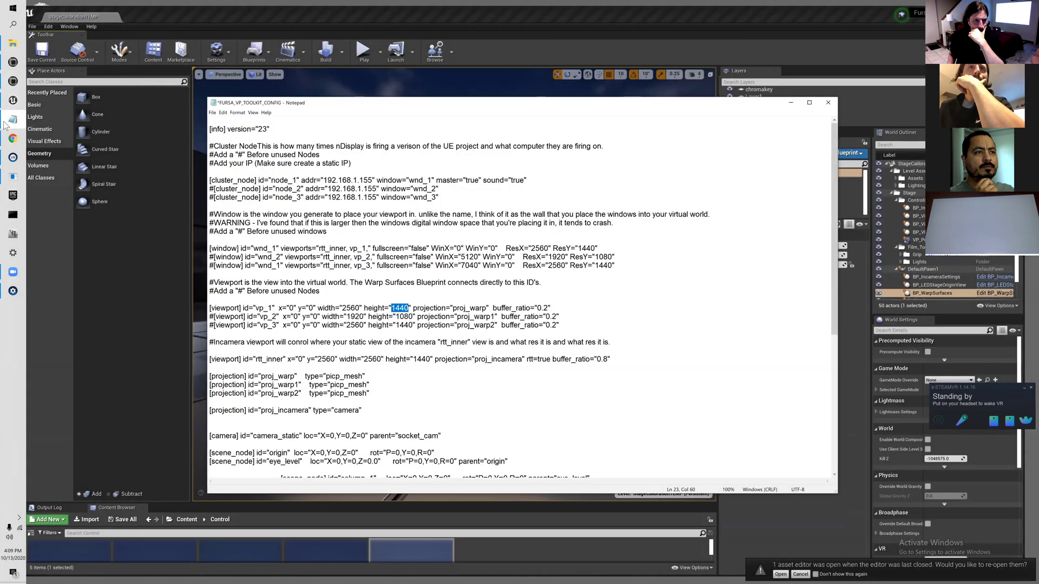
{"action": "left_click", "coordinate": [212, 113]}
{"action": "left_click", "coordinate": [222, 145]}
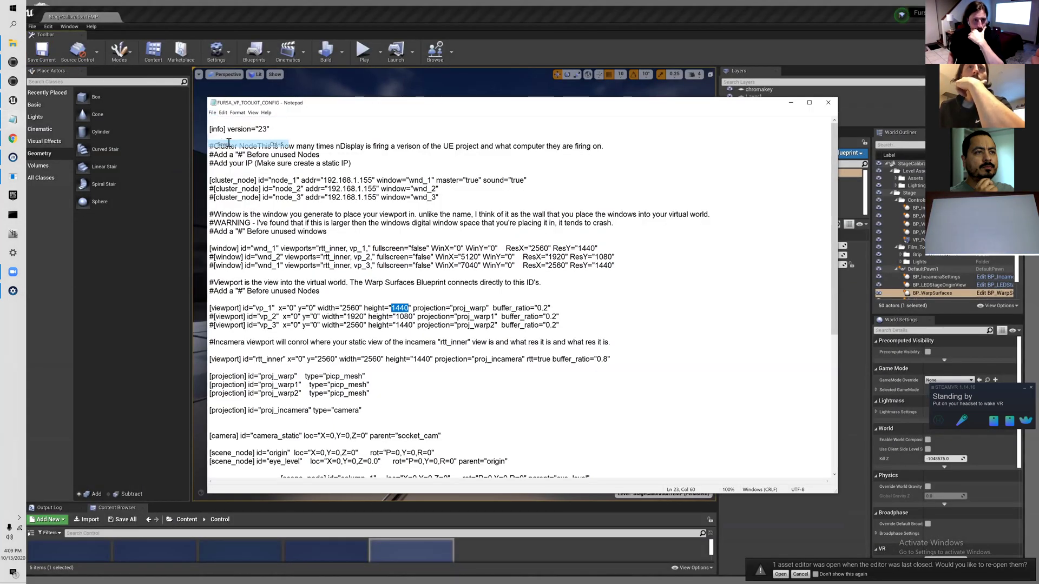
{"action": "left_click_drag", "start_coordinate": [396, 103], "coordinate": [446, 125]}
{"action": "left_click", "coordinate": [435, 16]}
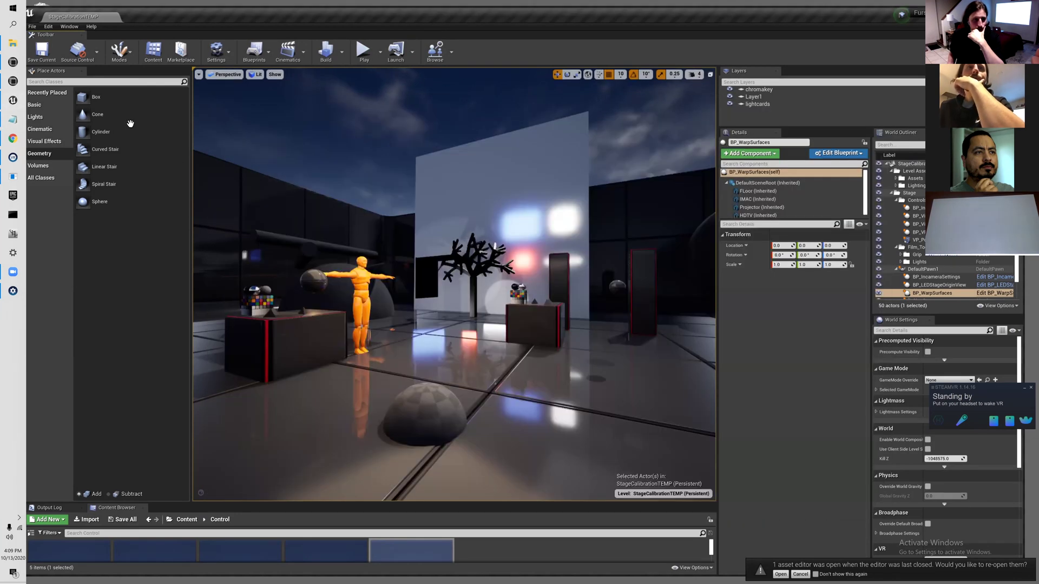
Run the Fursa_VP_ToolKit_V1 project from nDisplay Launcher, kill the session and return to the Unreal Editor.
{"action": "left_click", "coordinate": [13, 81]}
{"action": "left_click", "coordinate": [311, 252]}
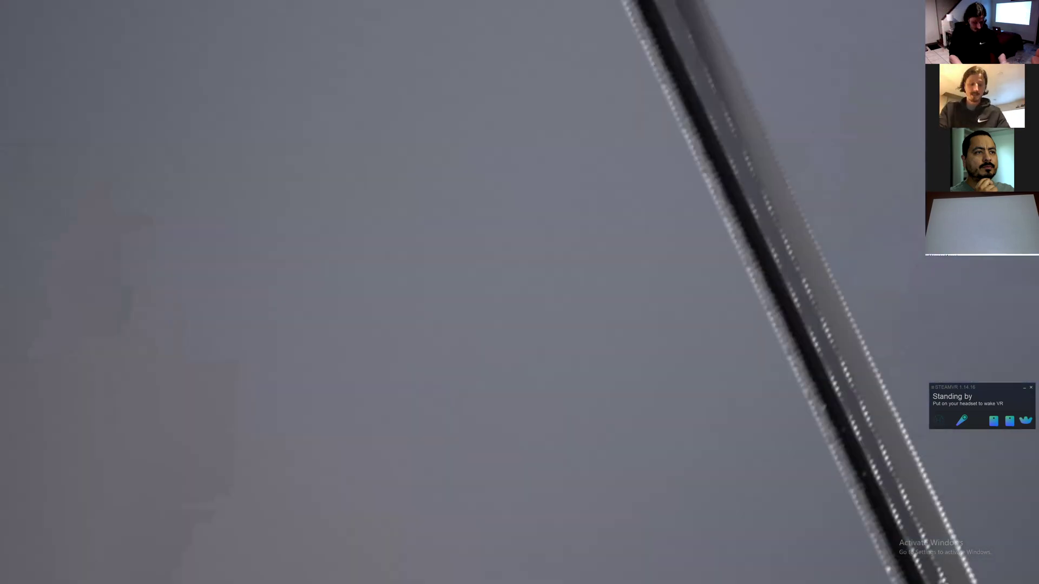
{"action": "key", "text": "alt+Tab"}
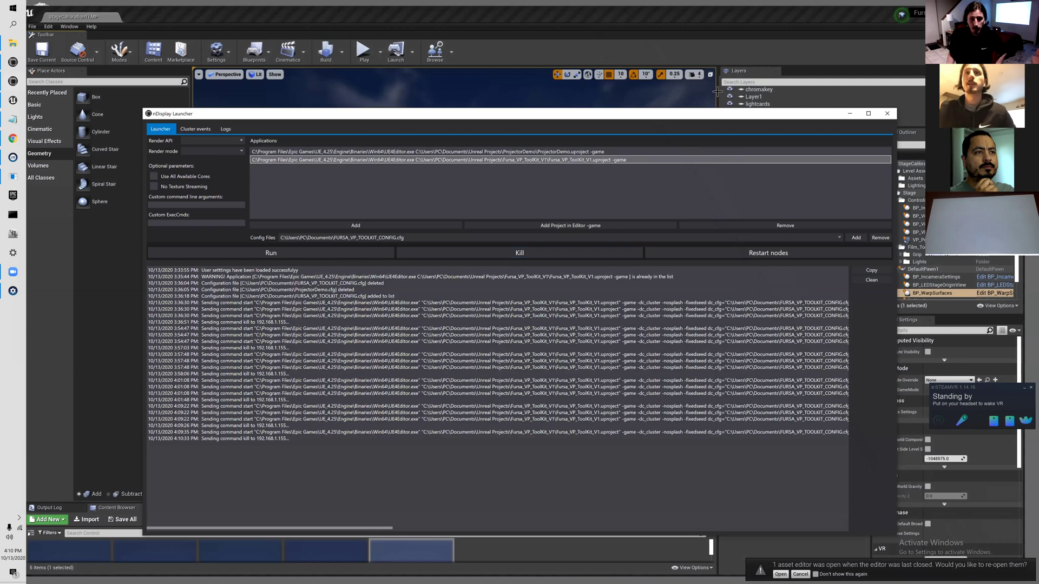
{"action": "left_click", "coordinate": [717, 92]}
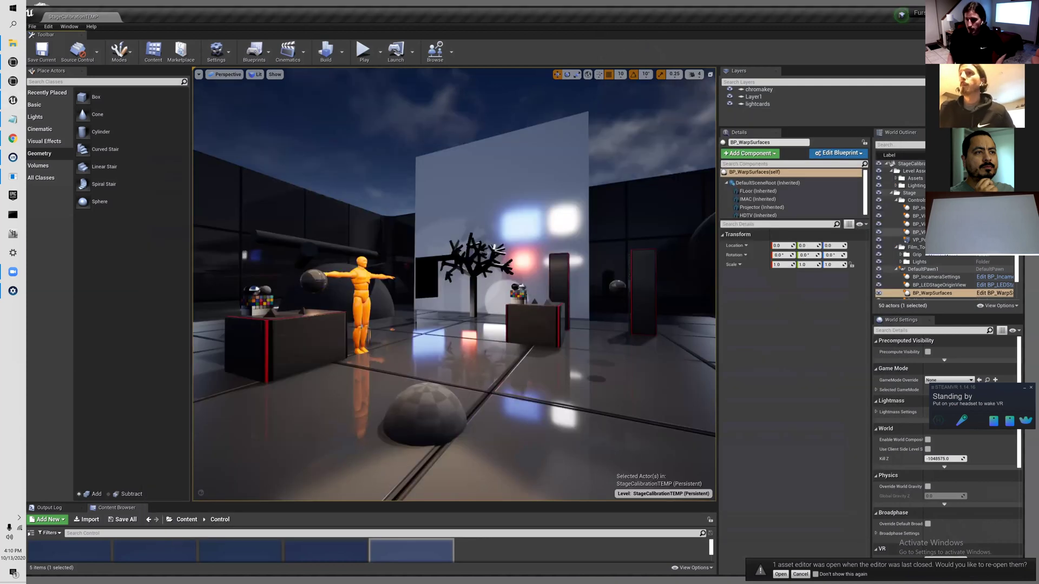
Delete the BP_Vive_TRKR_VP tracker actor from the level's Controls folder.
{"action": "left_click_drag", "start_coordinate": [676, 13], "coordinate": [648, 33]}
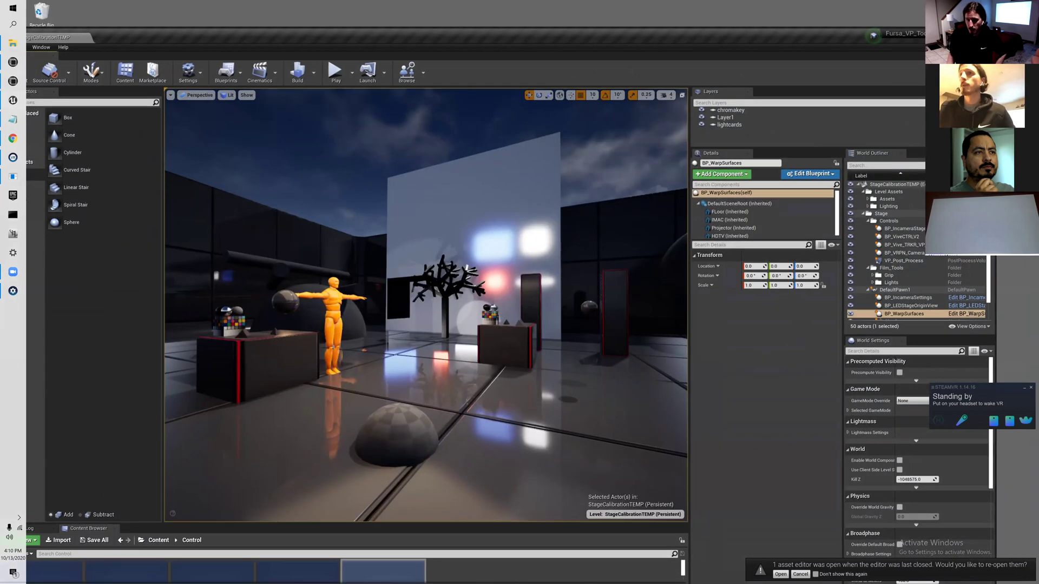
{"action": "key", "text": "Delete"}
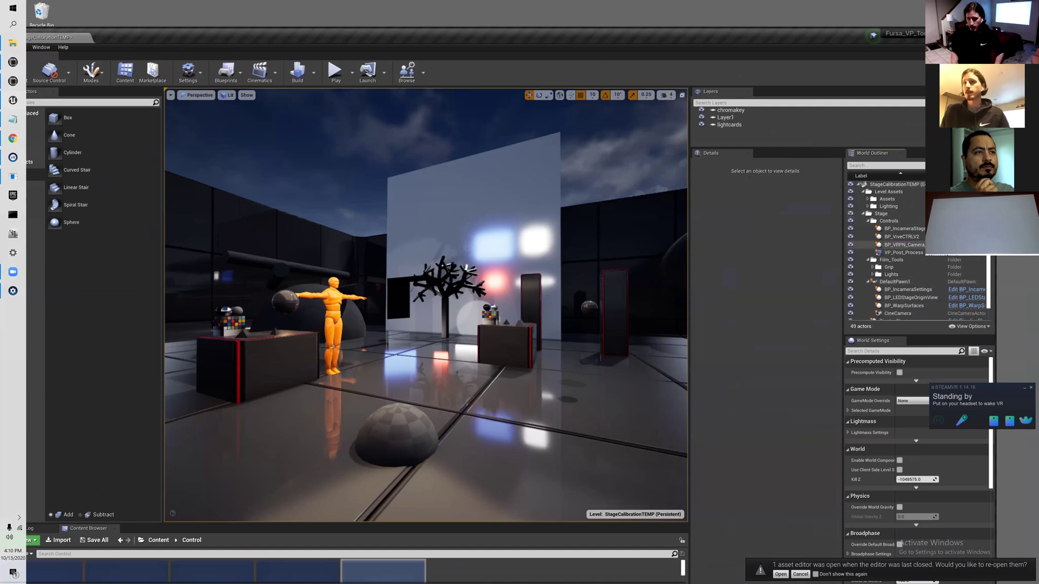
{"action": "left_click_drag", "start_coordinate": [729, 29], "coordinate": [769, 10]}
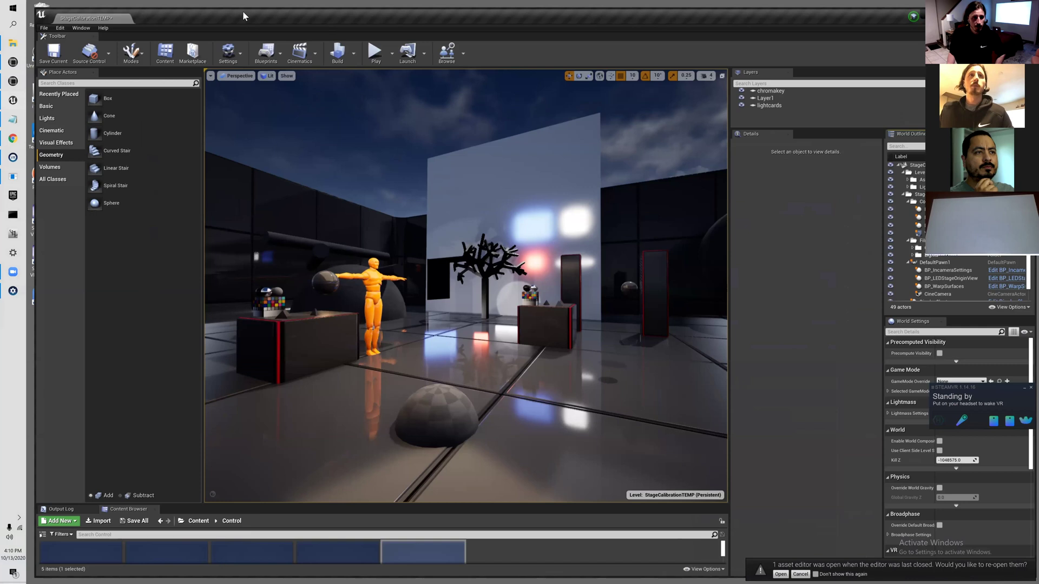
Enlarge the Content Browser to show the full blueprint thumbnails in the Control folder and clear the asset selection.
{"action": "left_click_drag", "start_coordinate": [243, 11], "coordinate": [239, 6]}
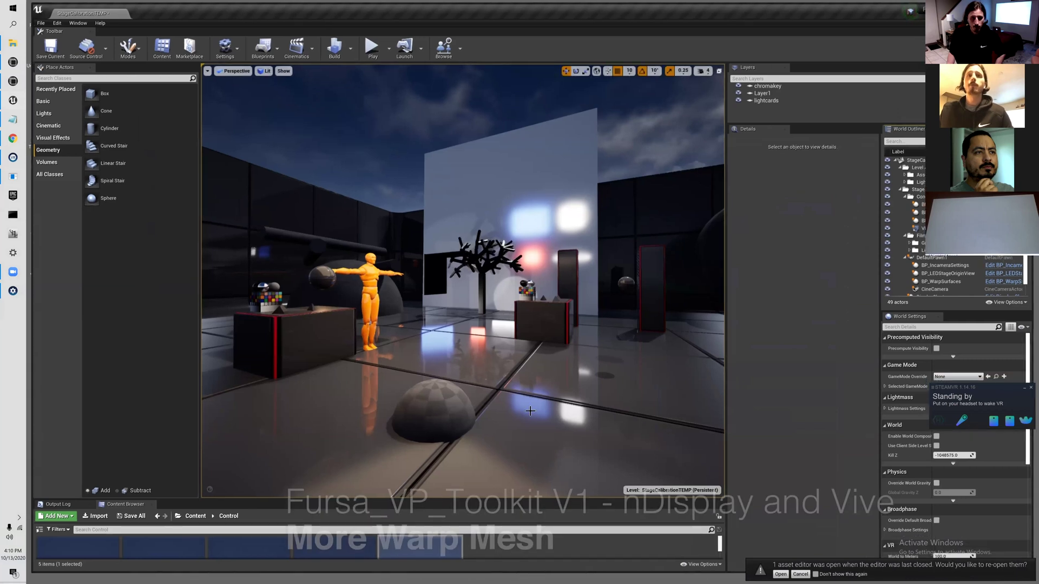
{"action": "left_click_drag", "start_coordinate": [558, 499], "coordinate": [556, 368]}
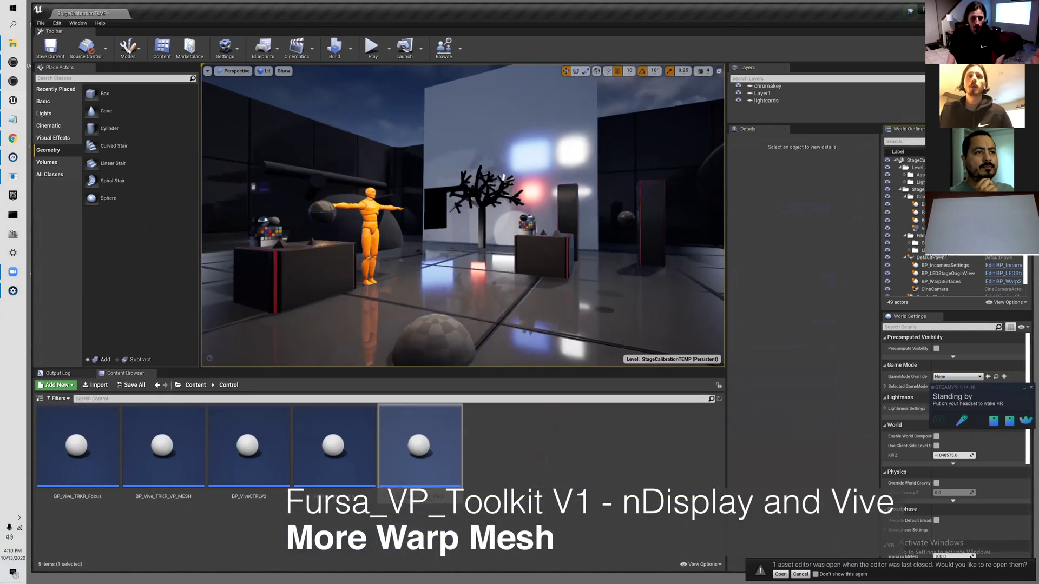
{"action": "left_click", "coordinate": [553, 456]}
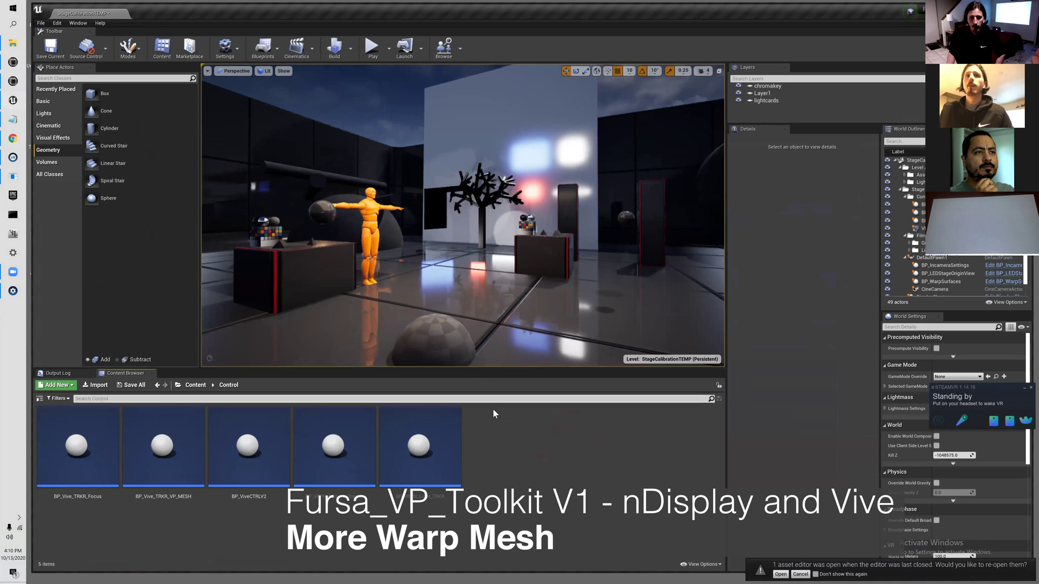